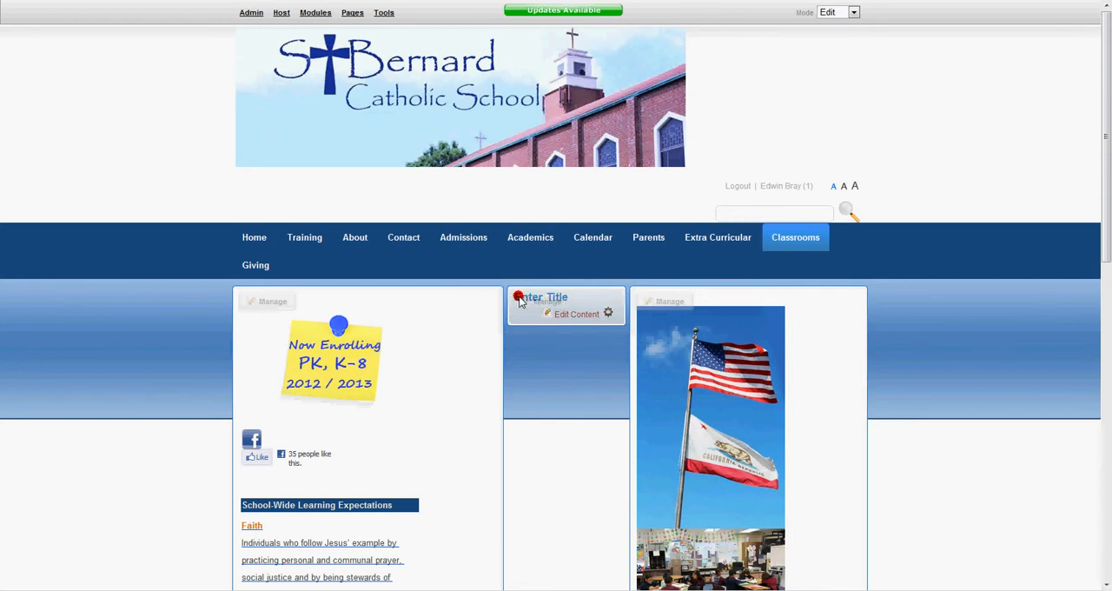
- Set the title of the empty centre HTML module to "Welcome Messege" in its settings and save the change
mouse_move(560, 302)
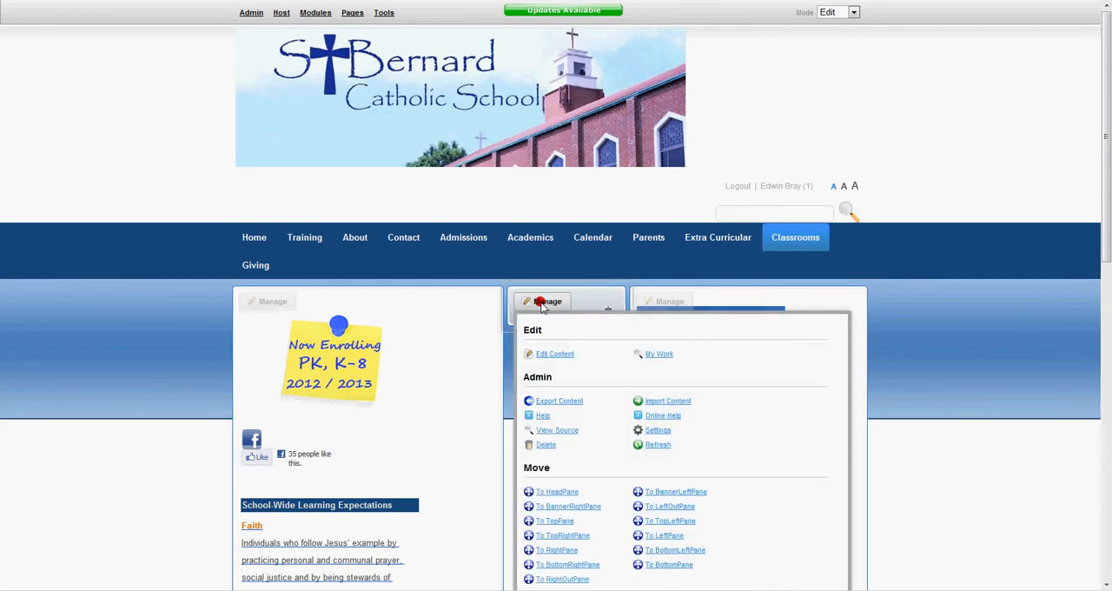
click(656, 432)
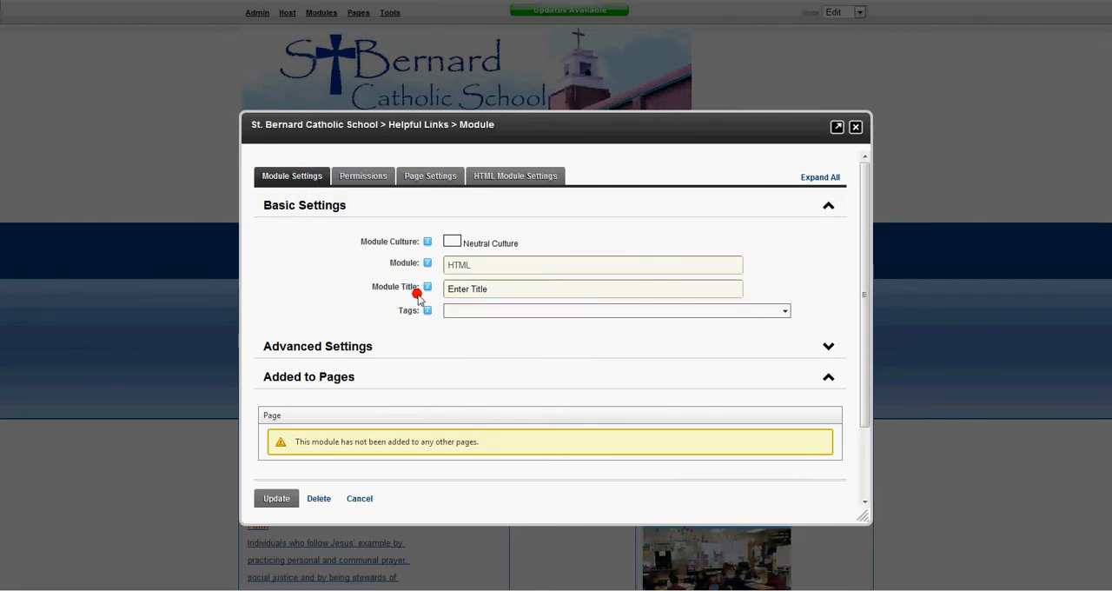
drag(524, 287, 170, 284)
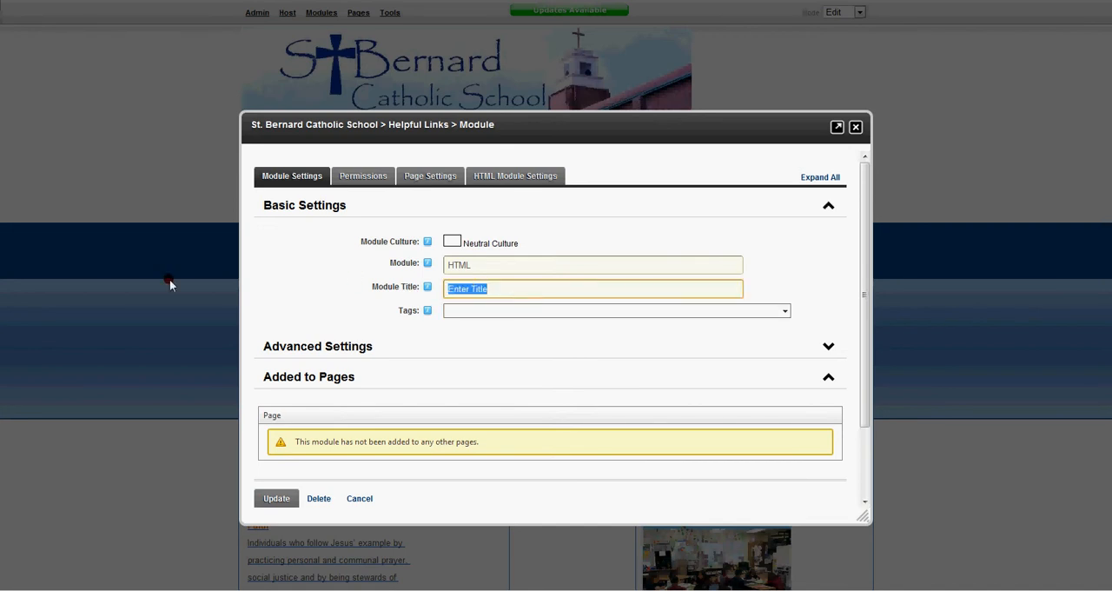
text(WE)
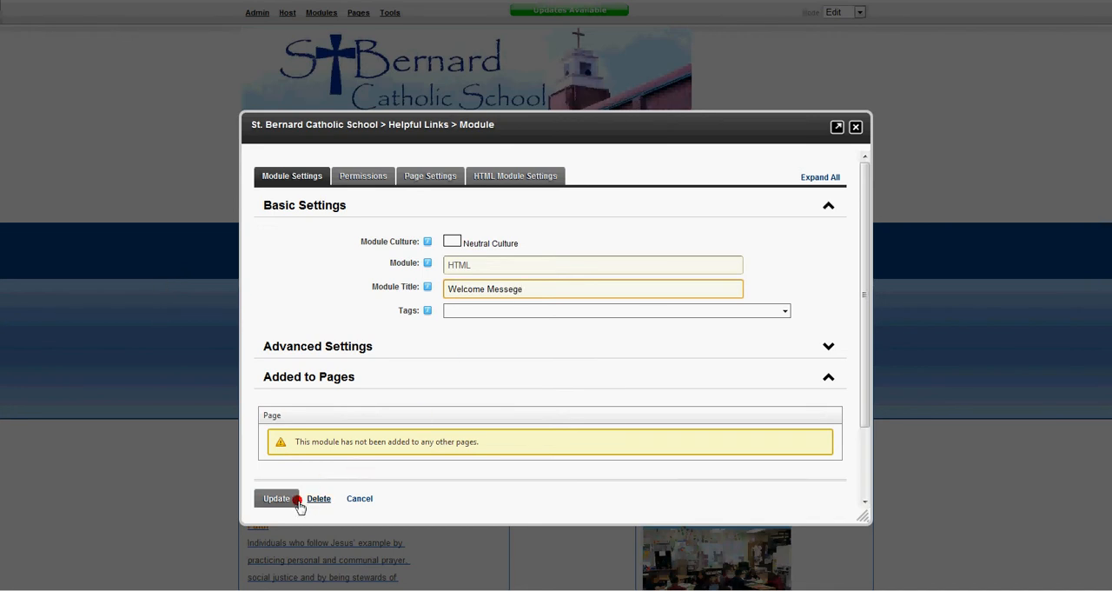
click(269, 501)
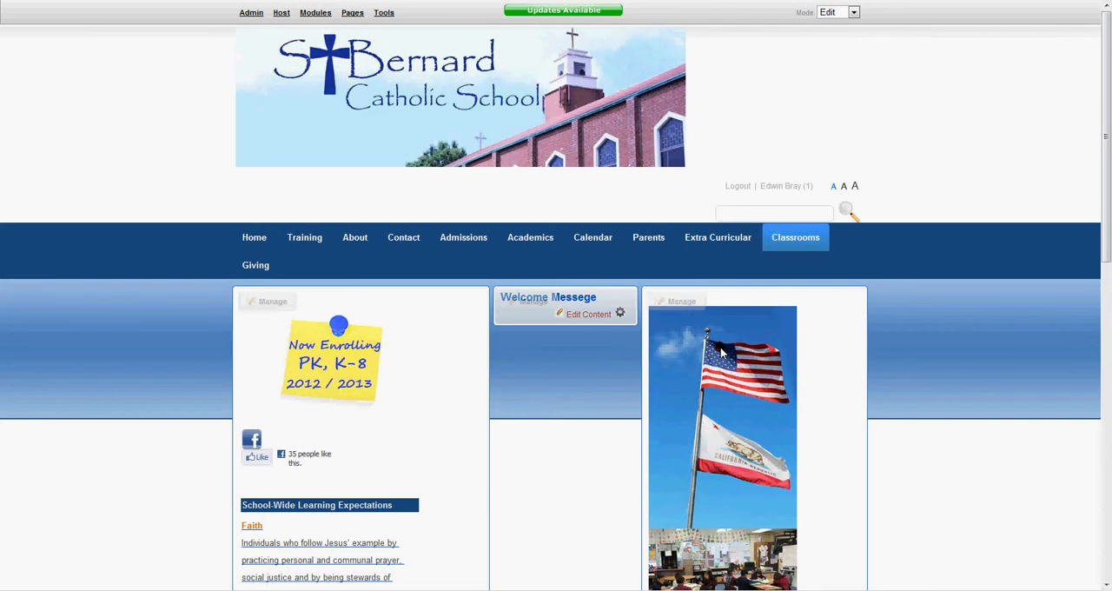
- Open the Welcome Messege module's content for editing and enter the text "Welcome to my webpage"
click(606, 314)
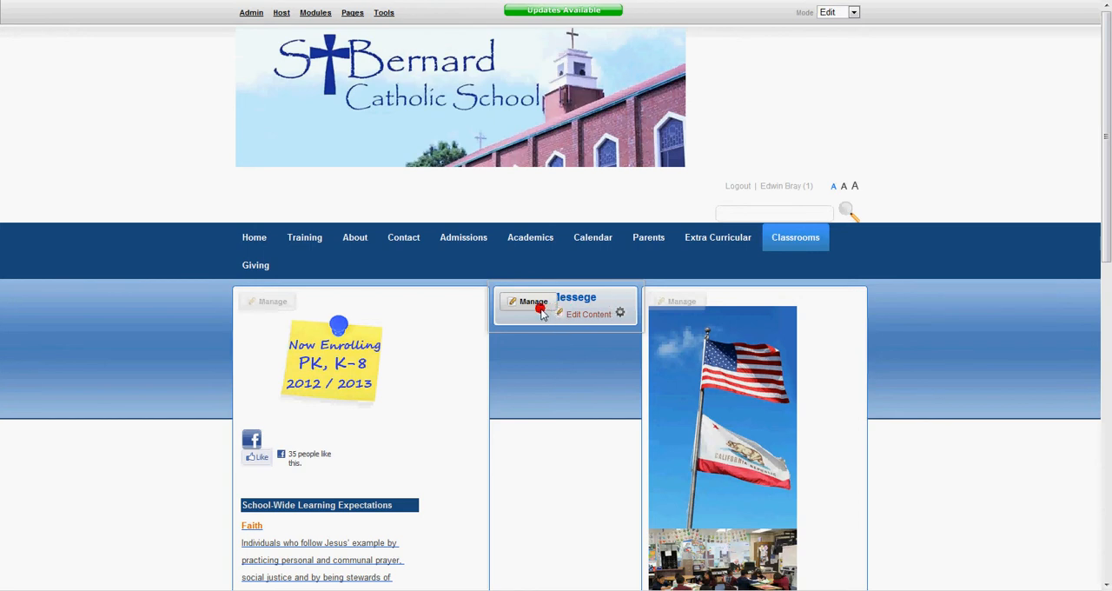
mouse_move(537, 306)
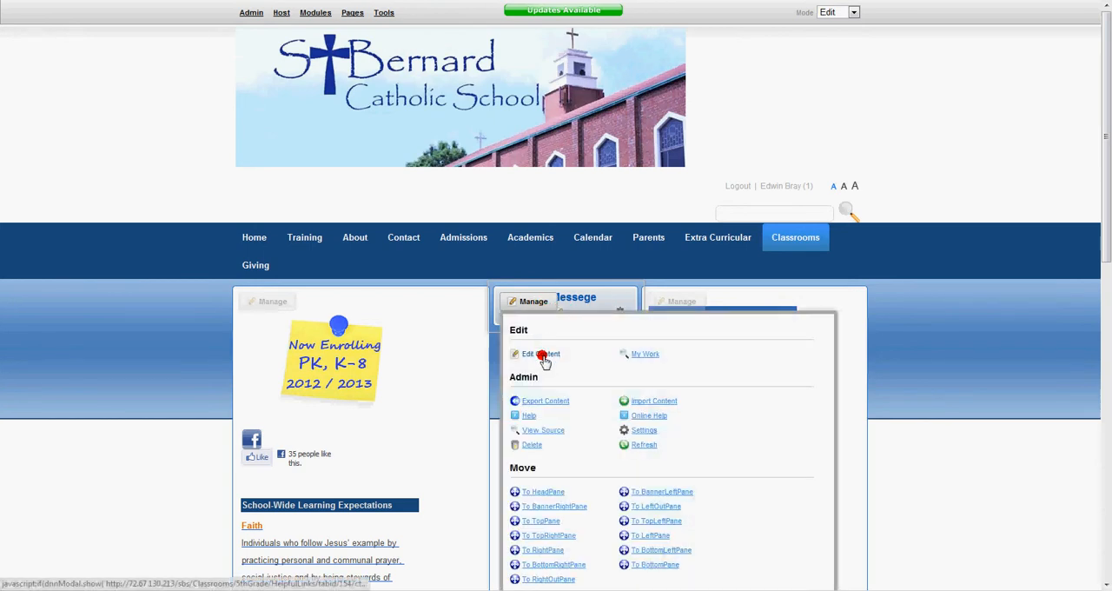
click(543, 356)
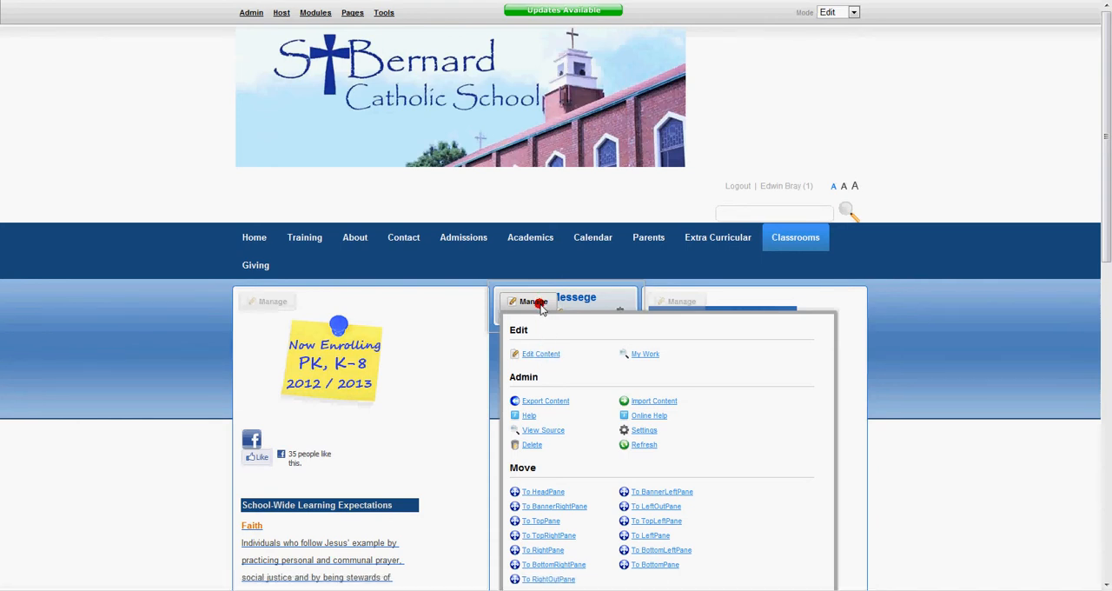
click(539, 355)
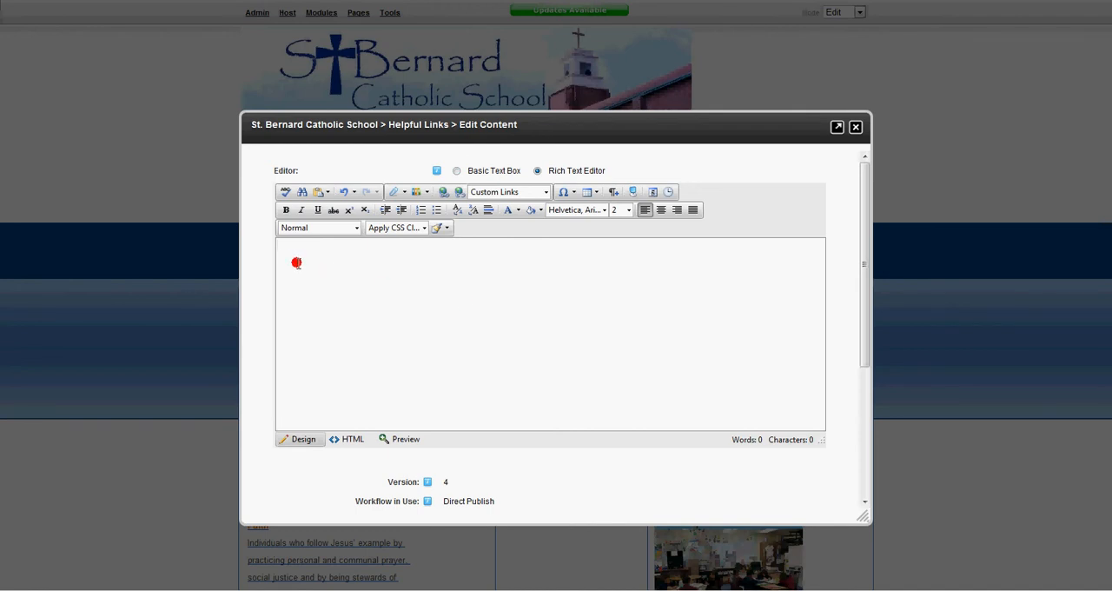
click(443, 272)
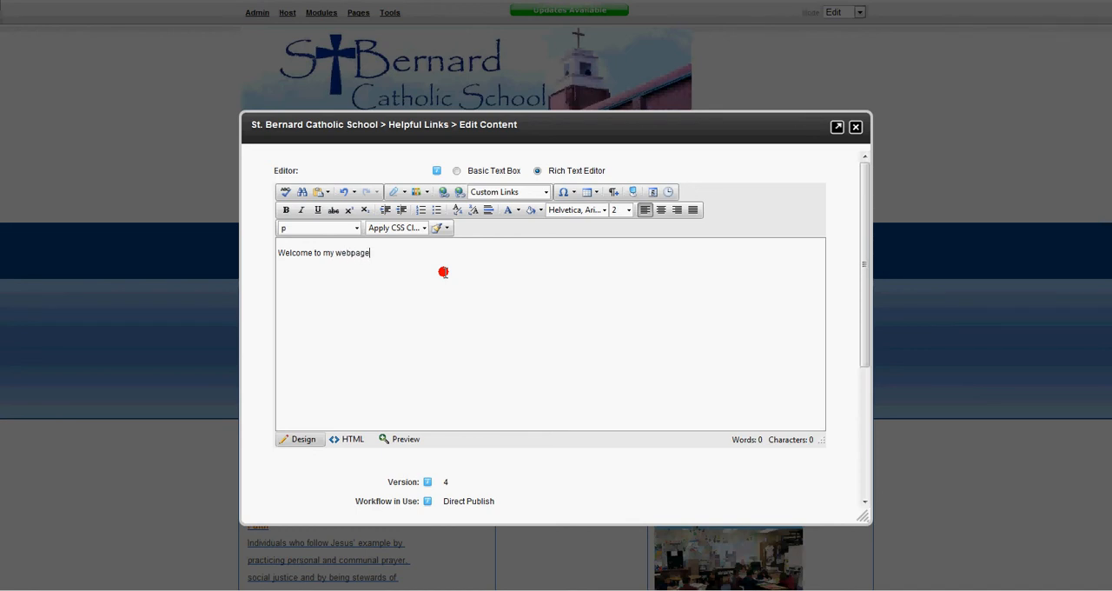
- Format the "Welcome to my webpage" line as underlined, bold and italic
drag(442, 272, 190, 238)
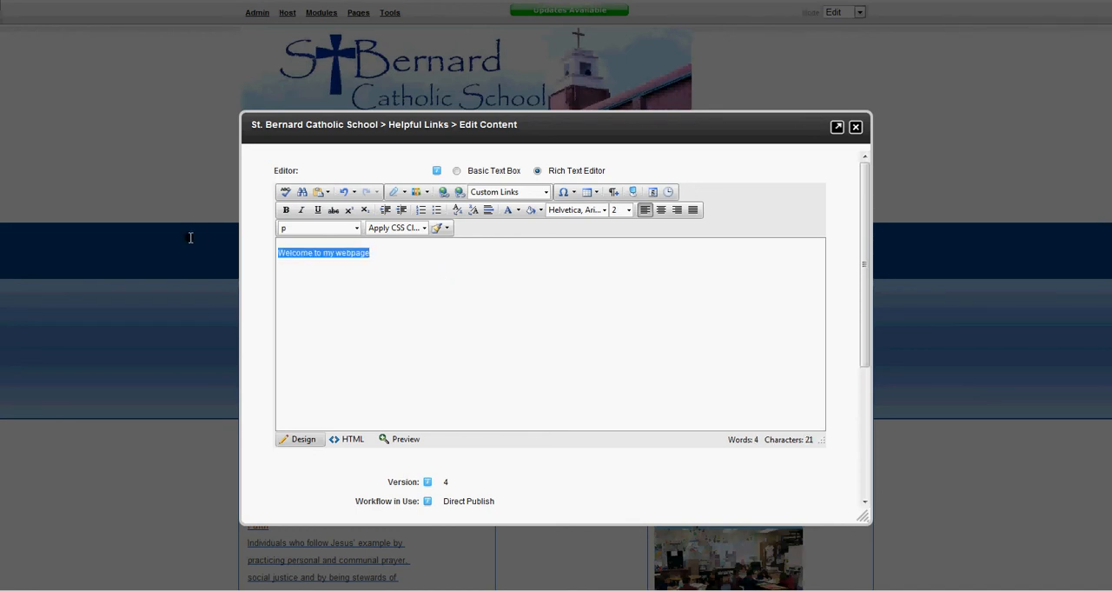
click(316, 210)
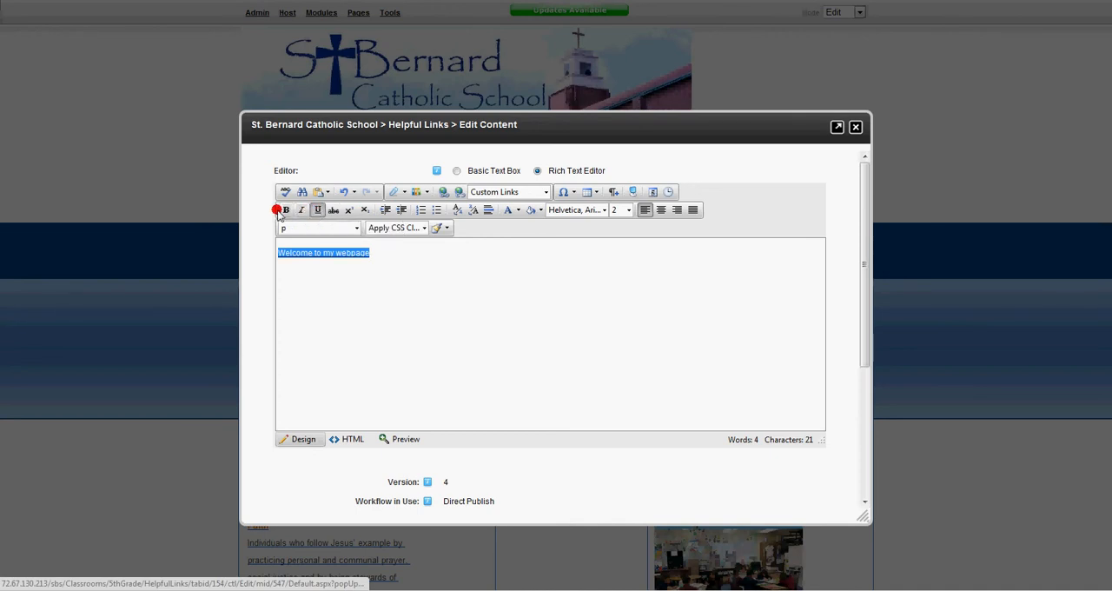
click(286, 210)
click(302, 209)
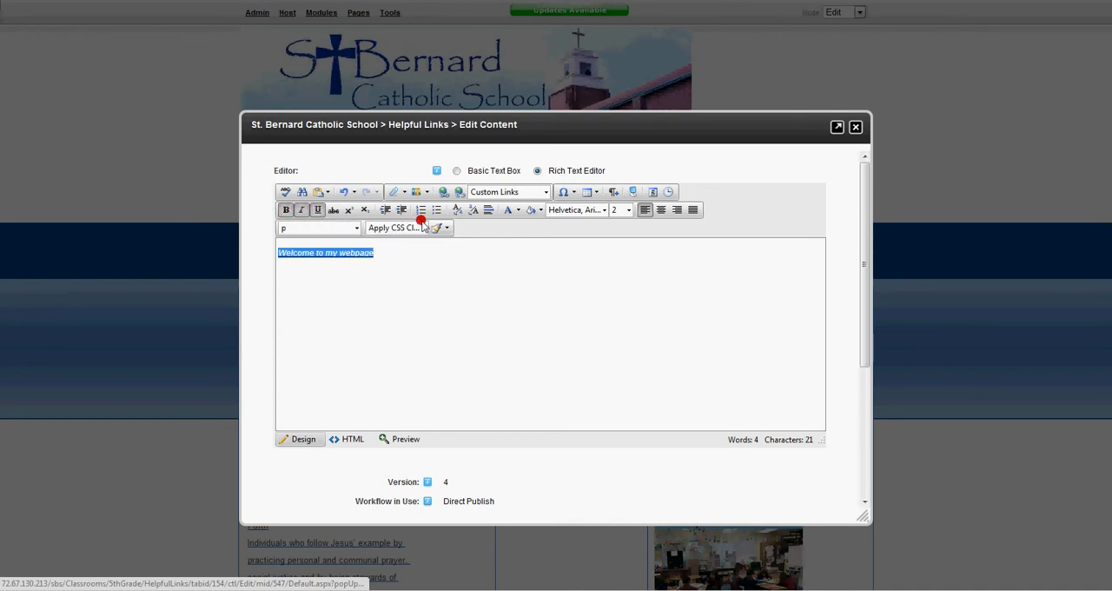
- Color the welcome text red (#ff0000) and set its font size to 6
click(538, 212)
click(518, 210)
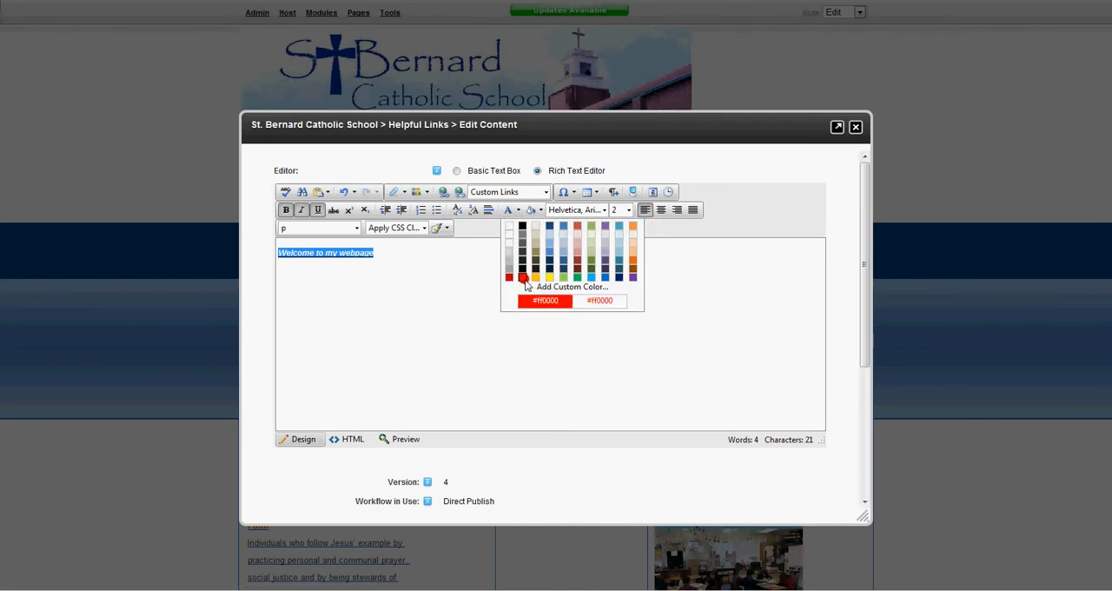
click(535, 278)
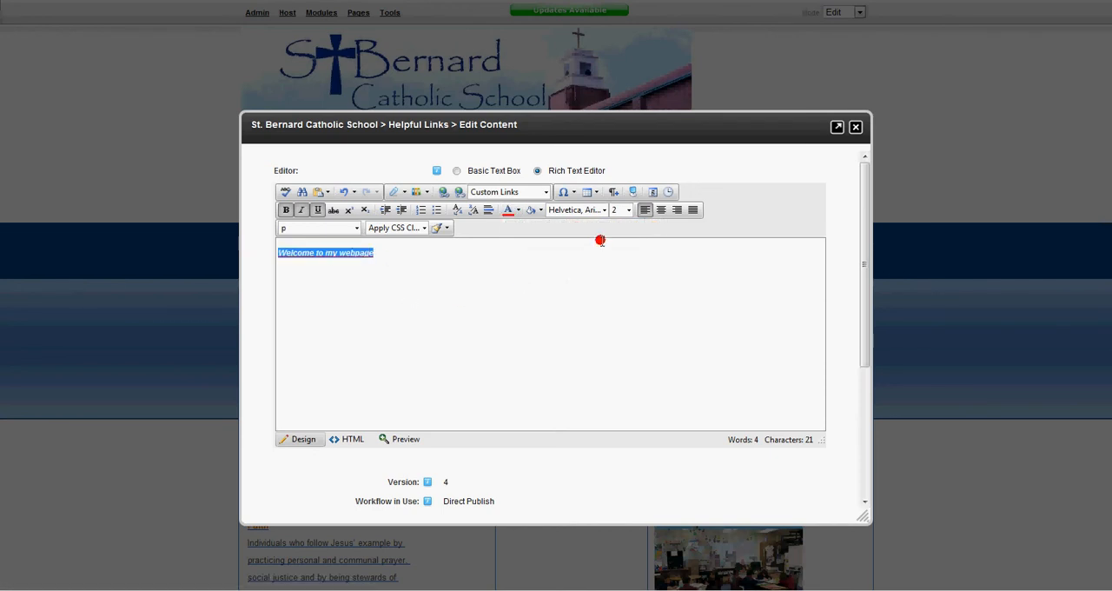
click(629, 211)
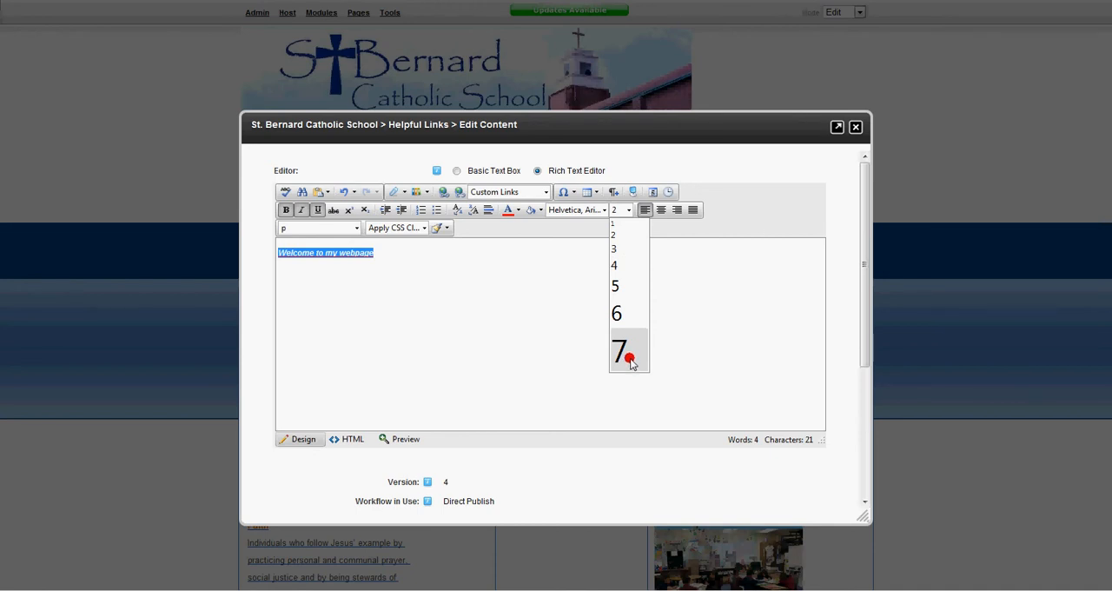
click(624, 313)
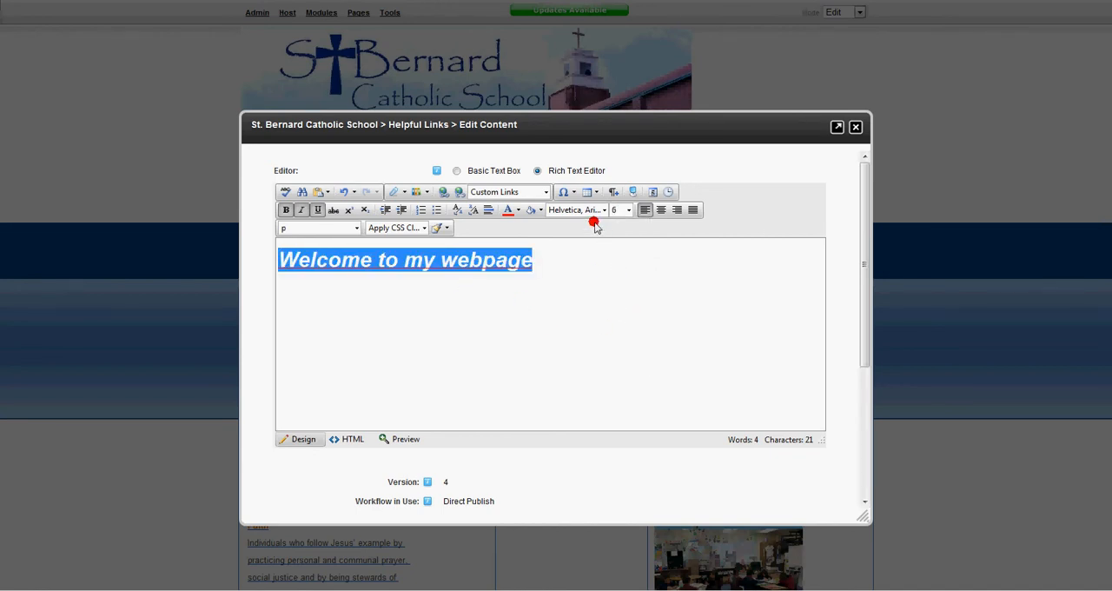
- Change the font of the whole "Welcome to my webpage" line to Tahoma
click(589, 262)
drag(588, 261, 248, 246)
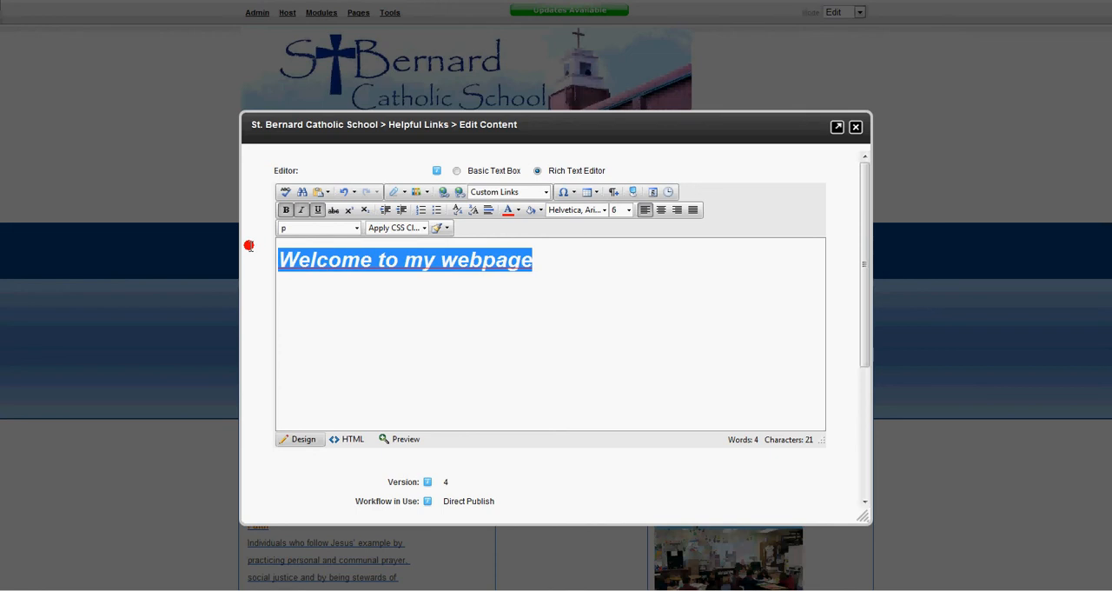
click(604, 210)
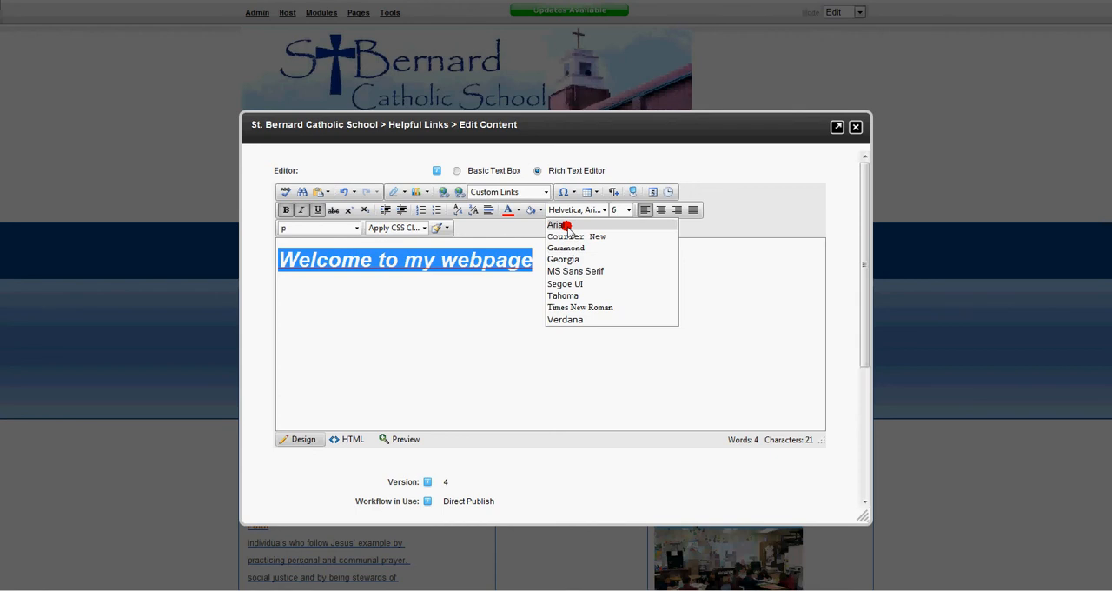
click(574, 296)
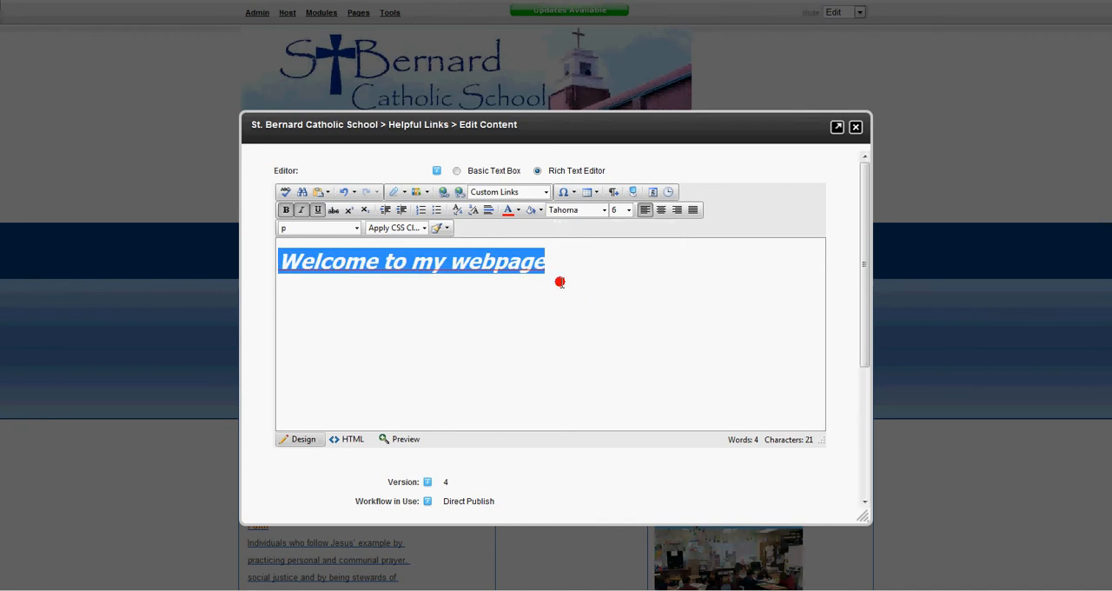
click(558, 265)
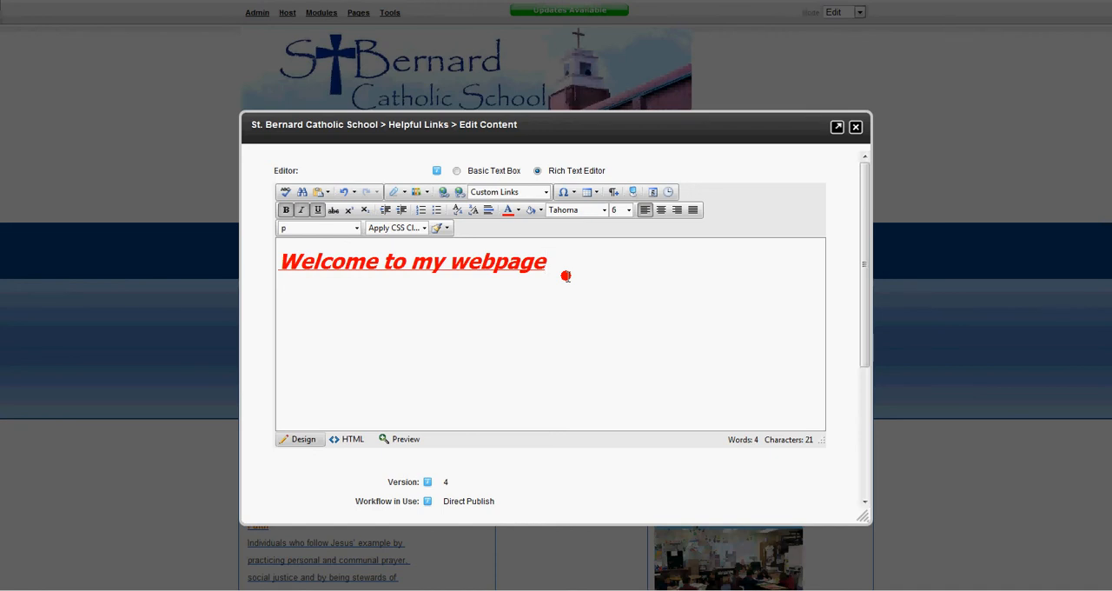
click(578, 211)
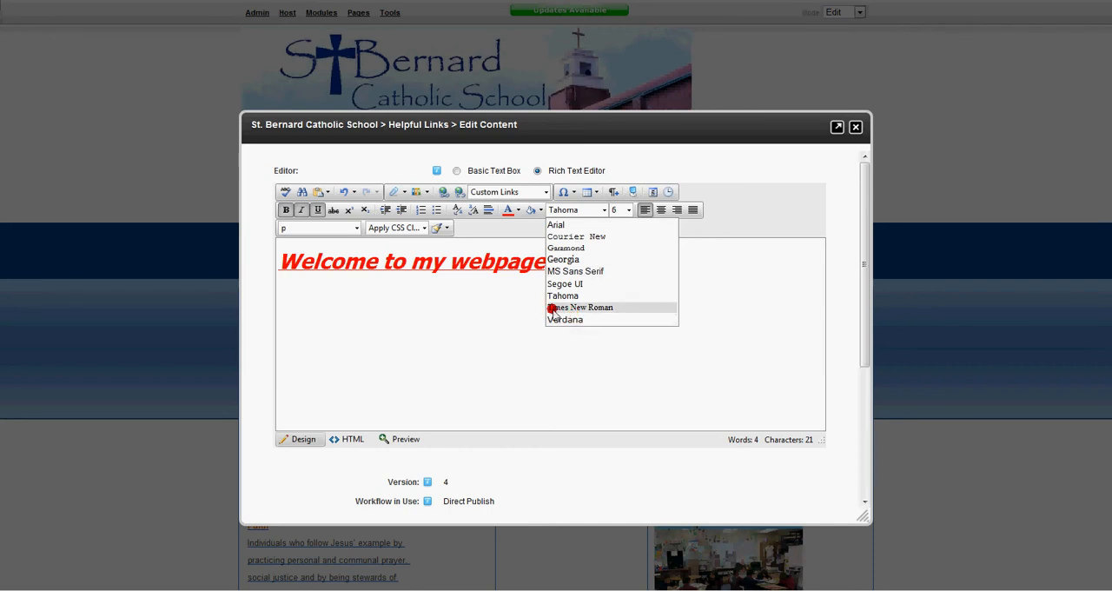
click(515, 269)
drag(525, 270, 287, 244)
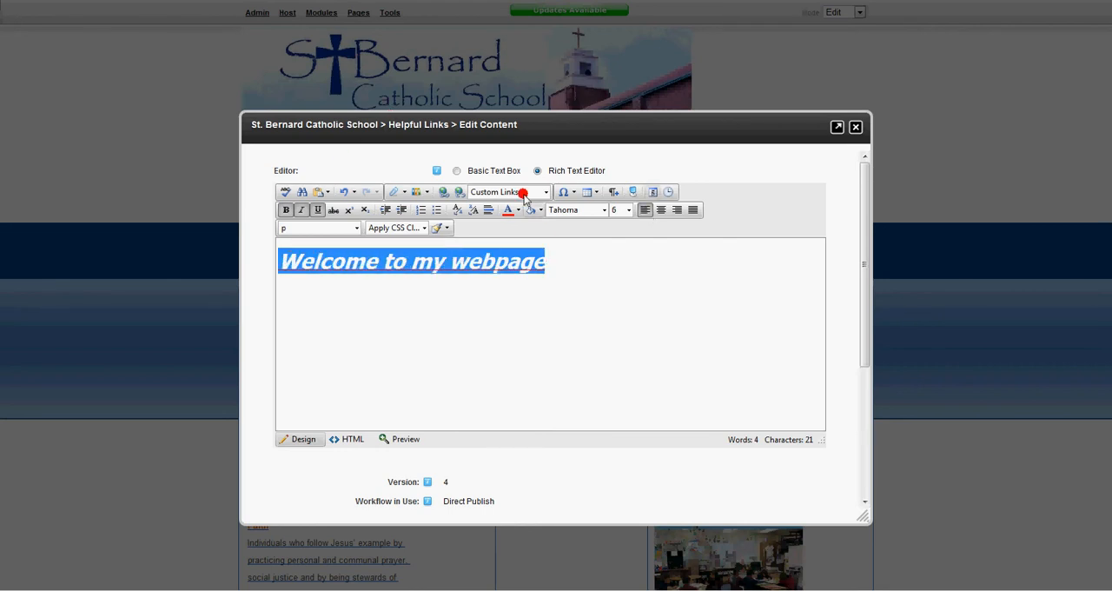
click(604, 211)
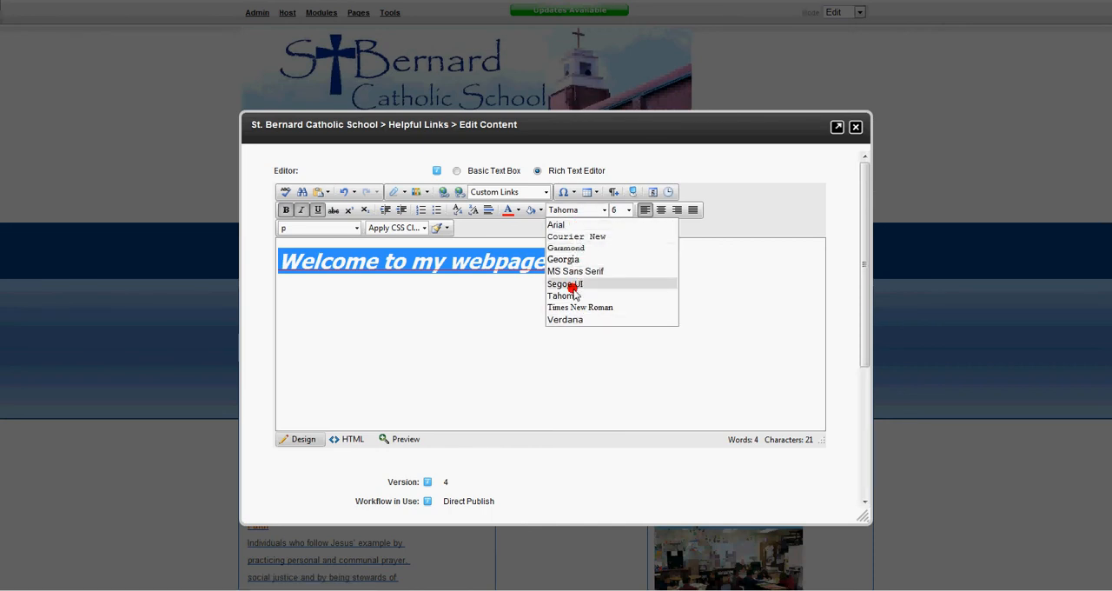
click(516, 276)
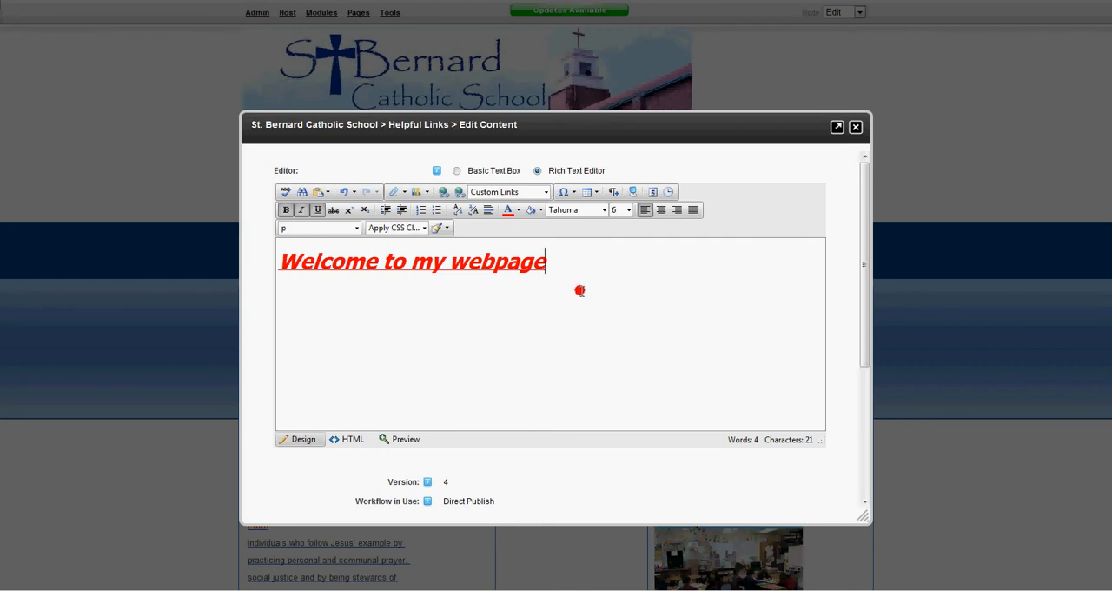
drag(611, 277, 227, 248)
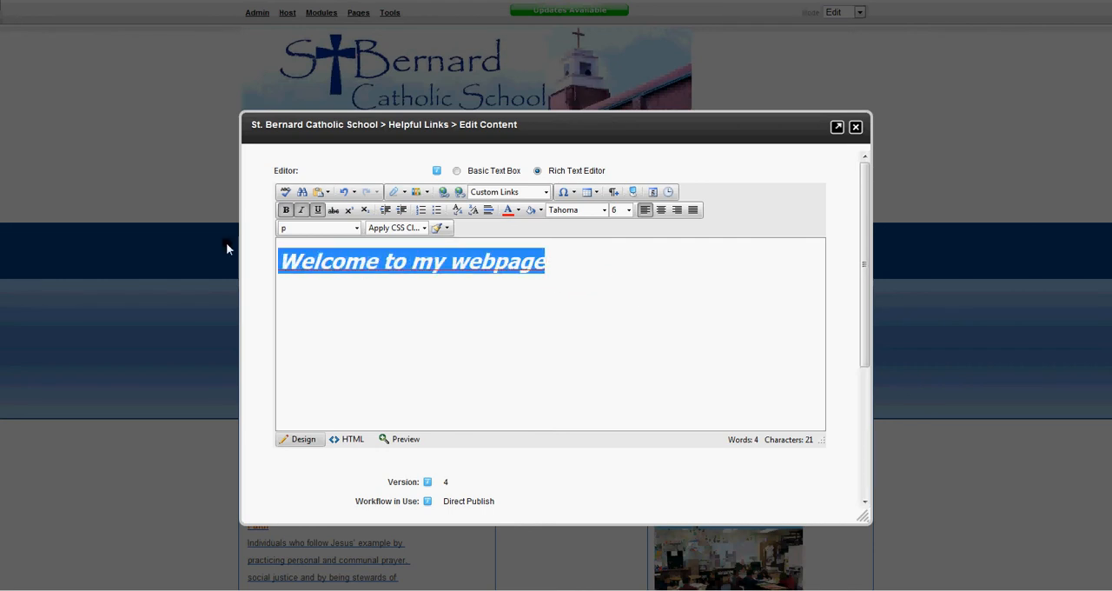
click(602, 212)
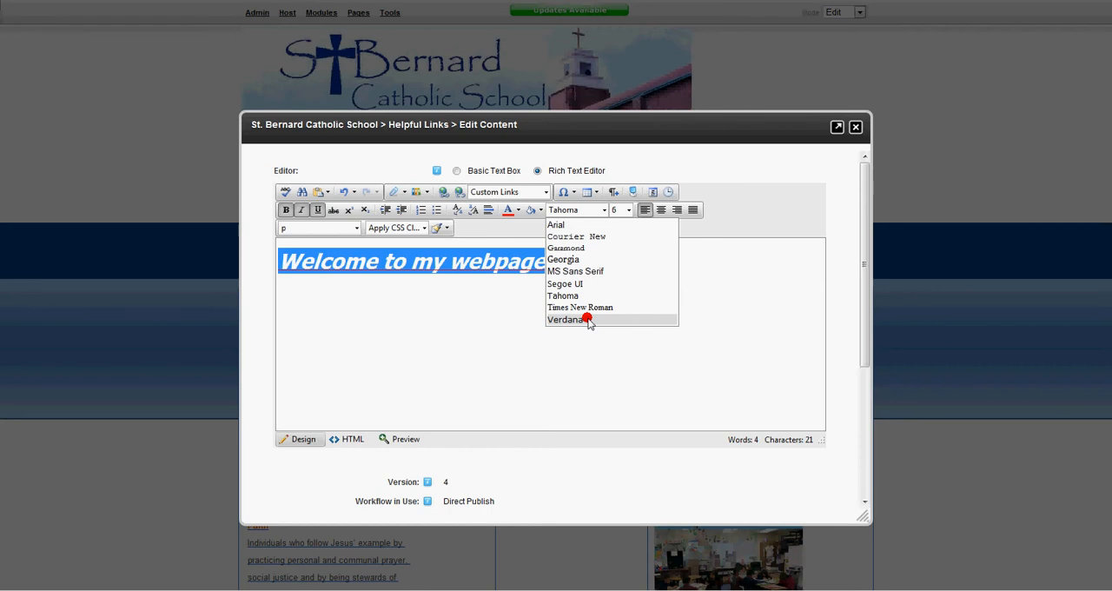
click(503, 276)
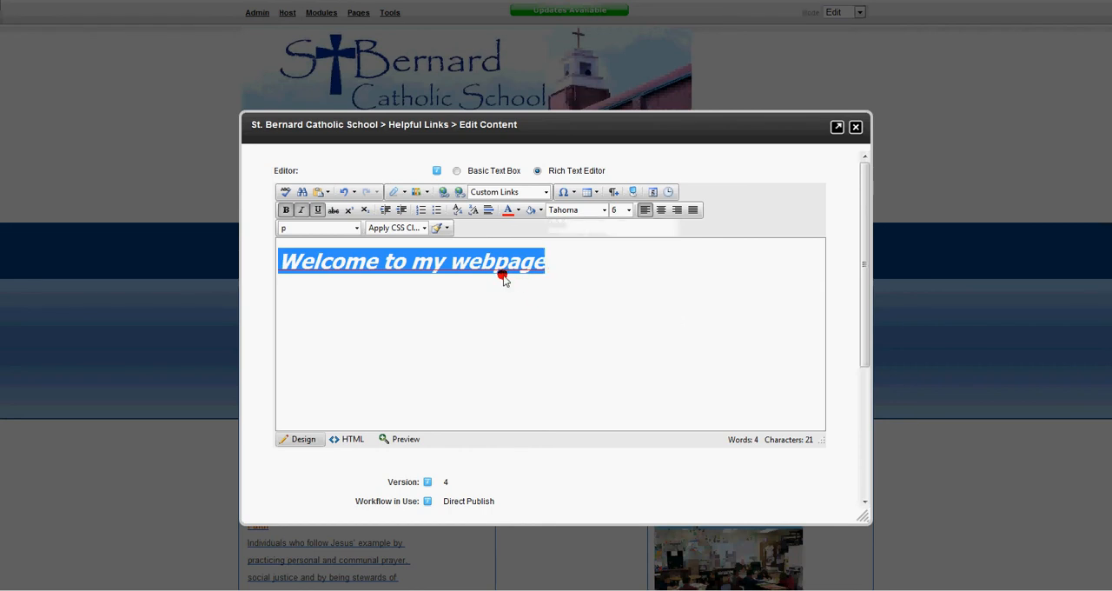
drag(578, 271, 291, 237)
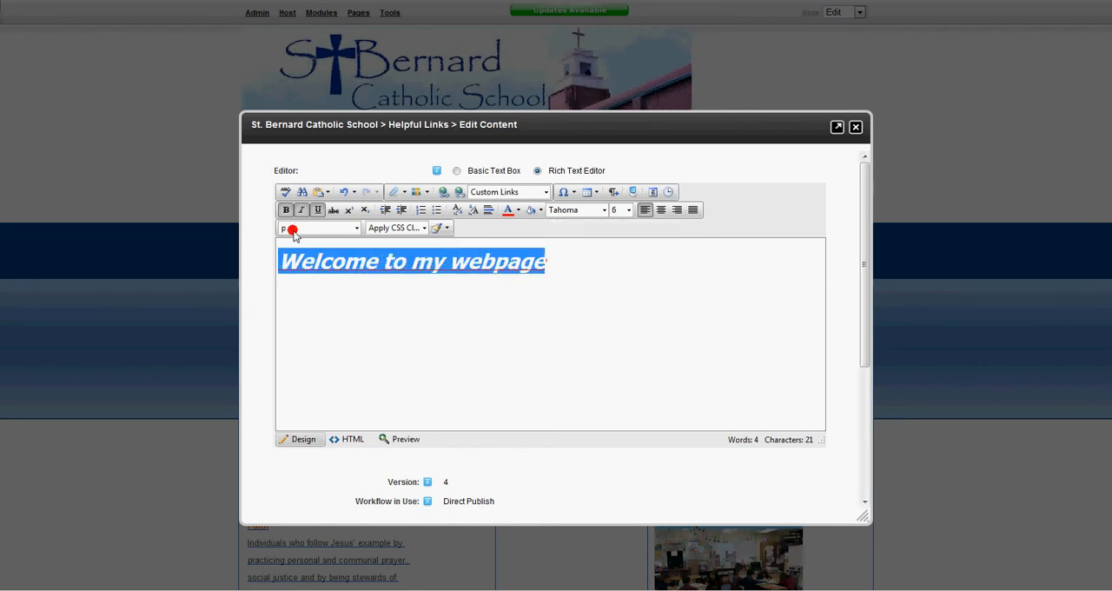
click(603, 210)
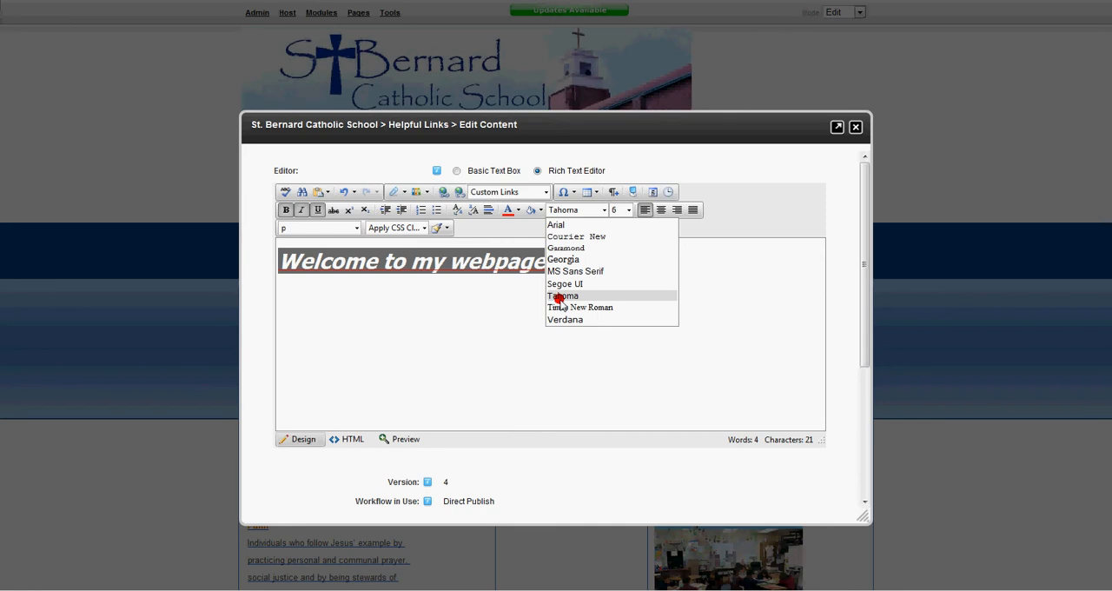
click(560, 299)
drag(553, 271, 255, 238)
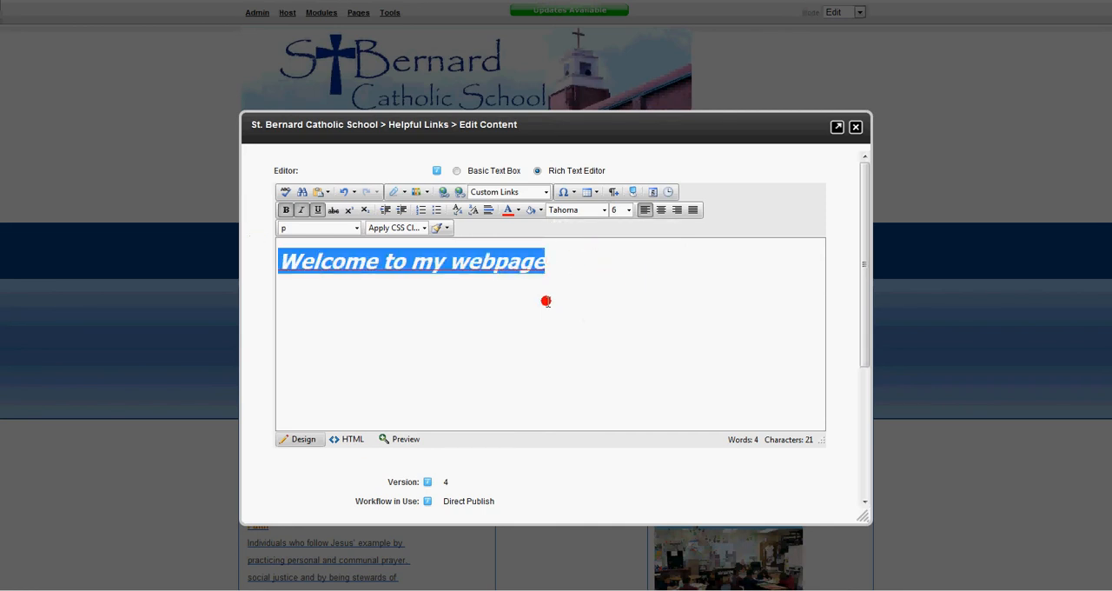
click(528, 315)
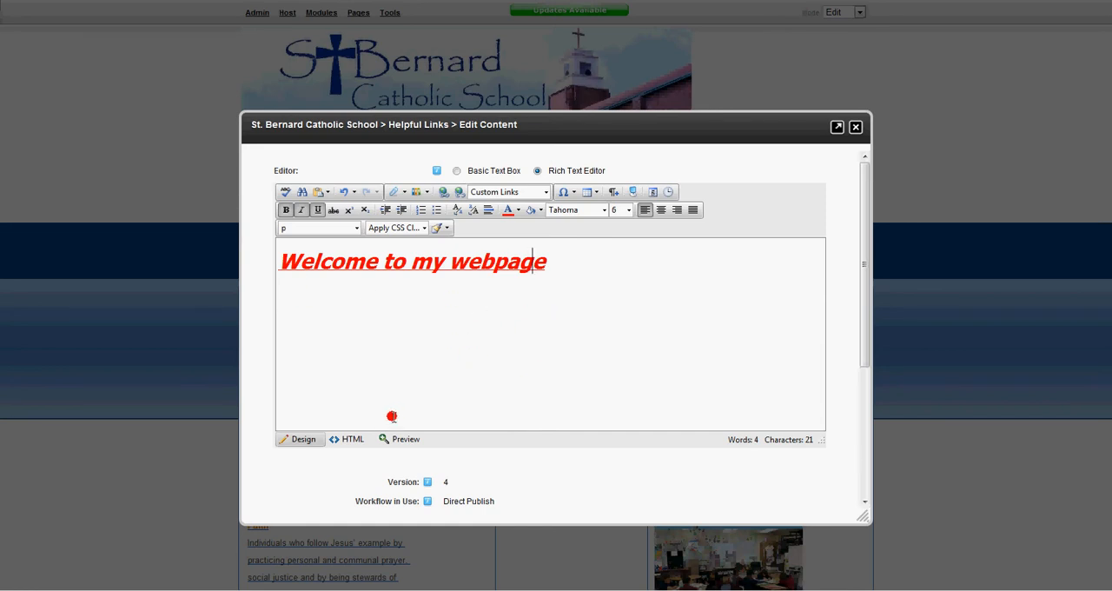
- Switch the content editor to the HTML source and examine the markup of the welcome text
scroll(390, 437, down, 2)
scroll(390, 423, up, 2)
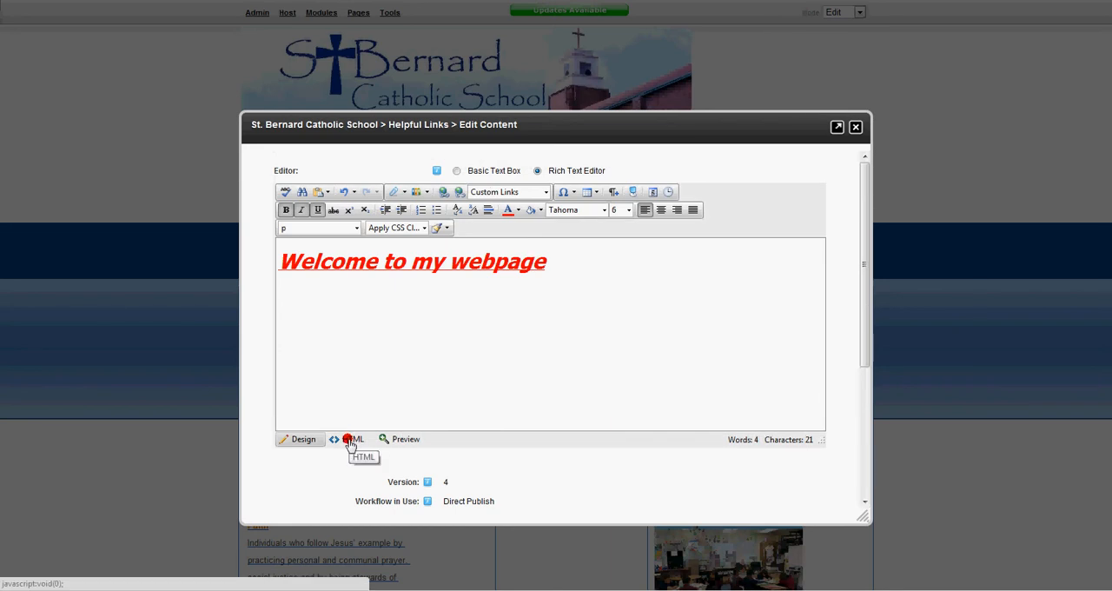
click(350, 442)
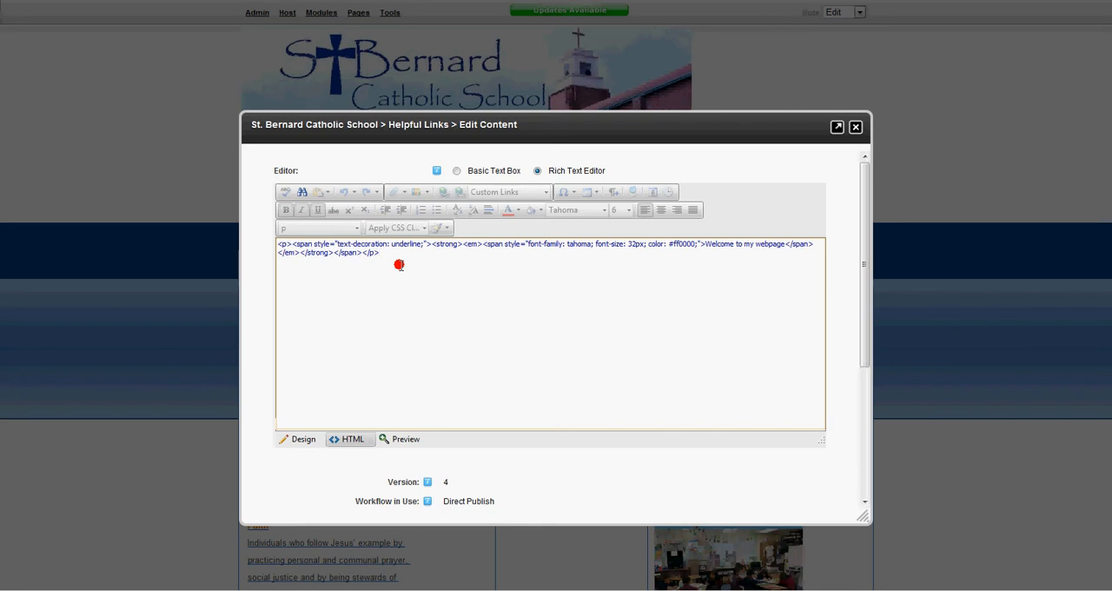
click(353, 440)
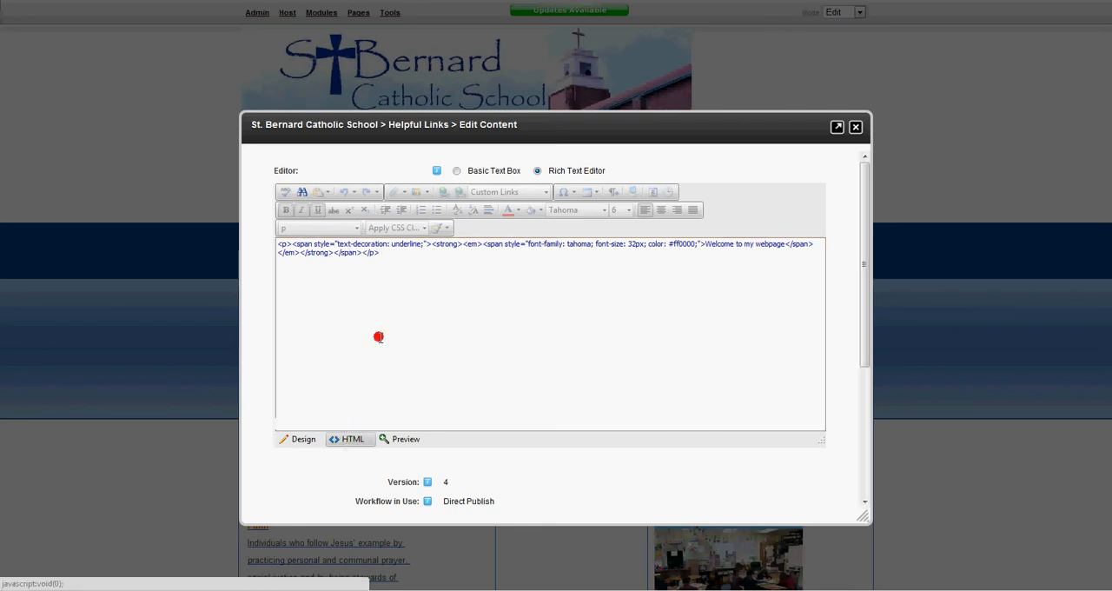
click(413, 282)
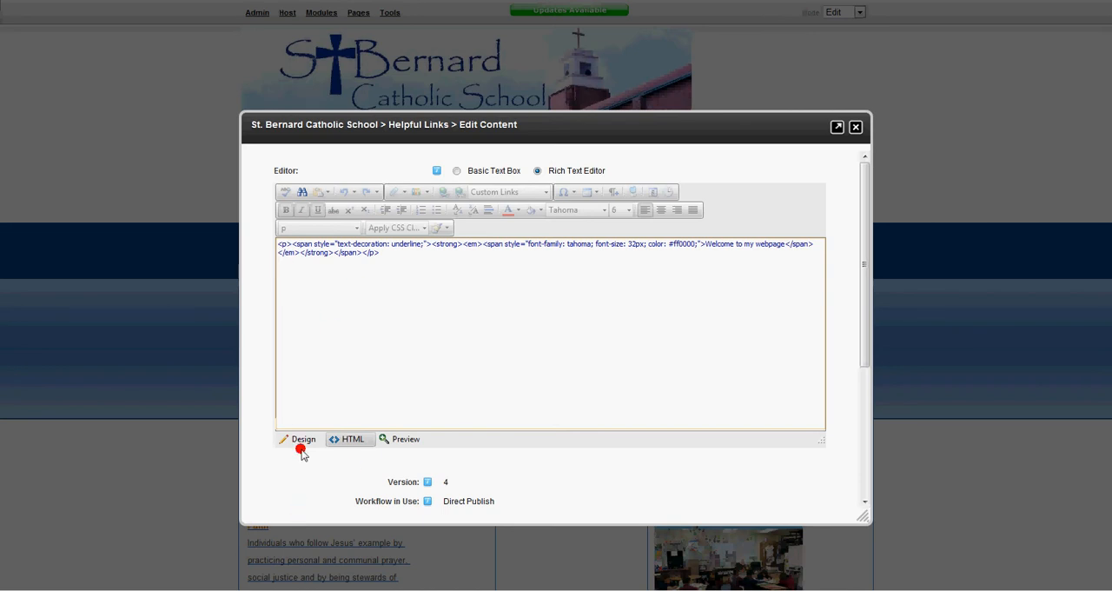
- Preview the formatted welcome text, return the editor to design view and save the content
click(411, 440)
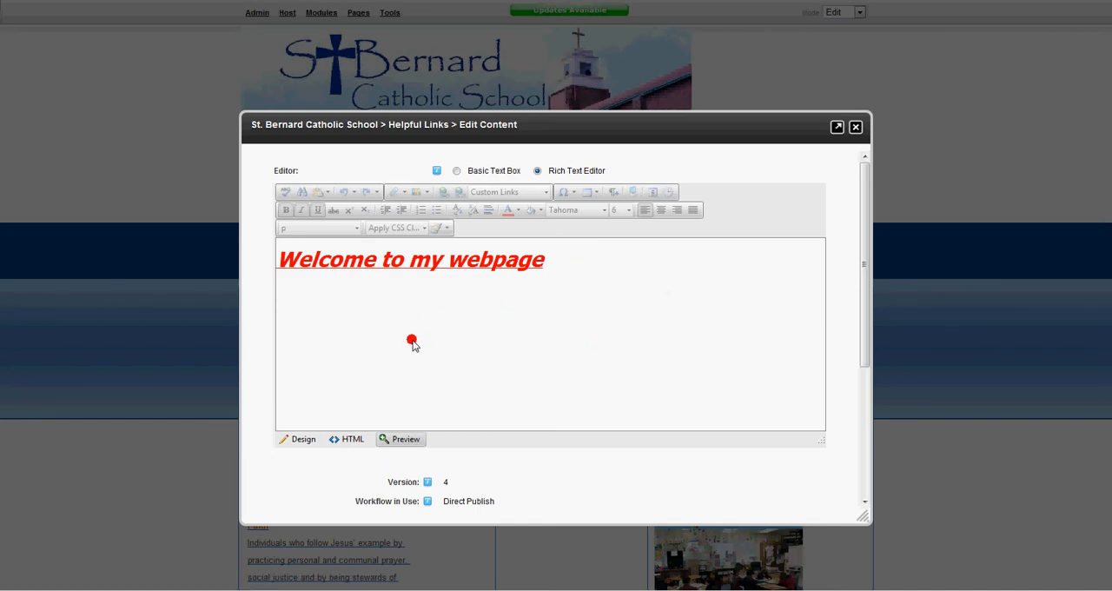
click(313, 441)
scroll(492, 261, down, 3)
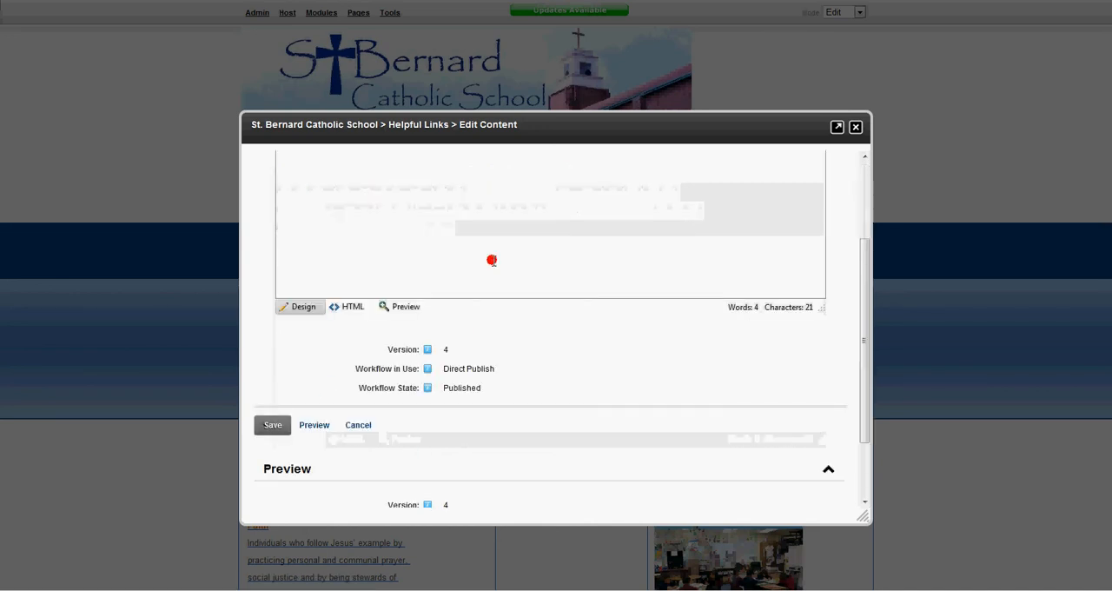
click(273, 425)
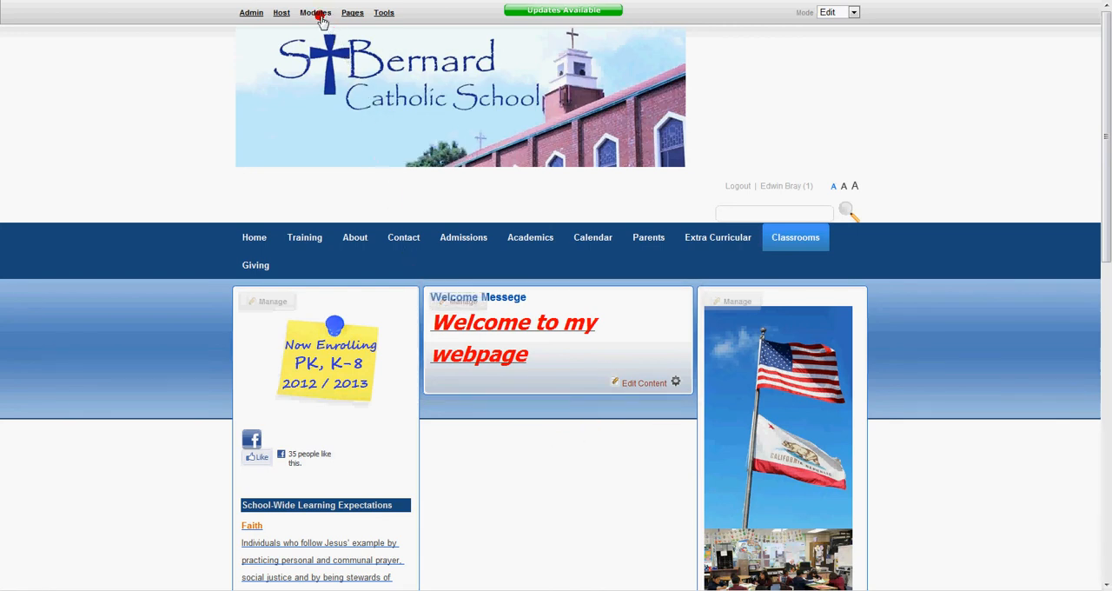
- Add a new HTML module at the bottom of the page's ContentPane
mouse_move(320, 19)
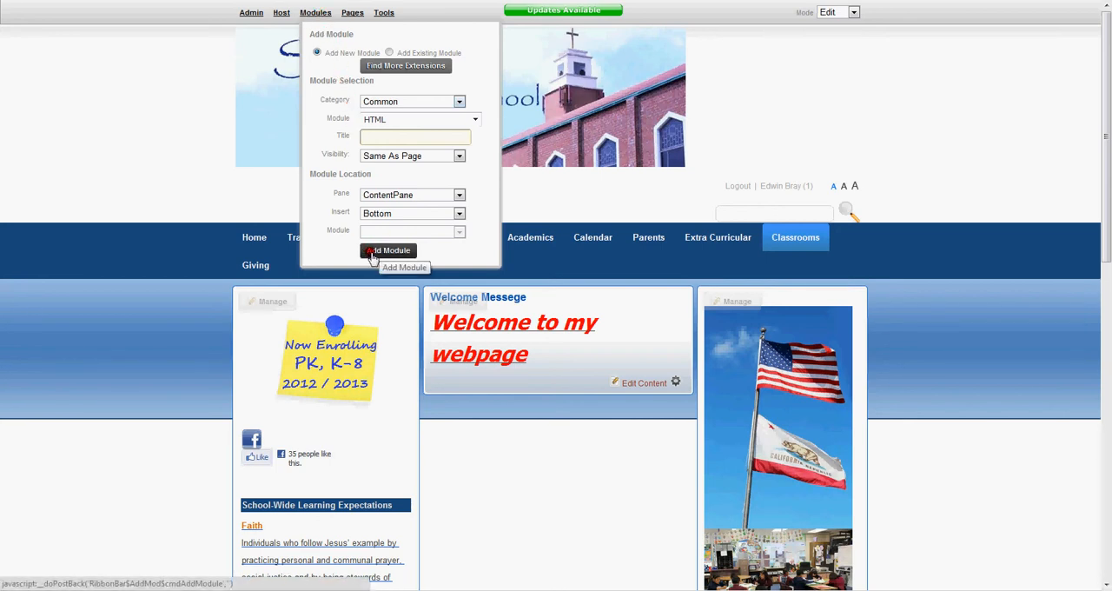
click(371, 120)
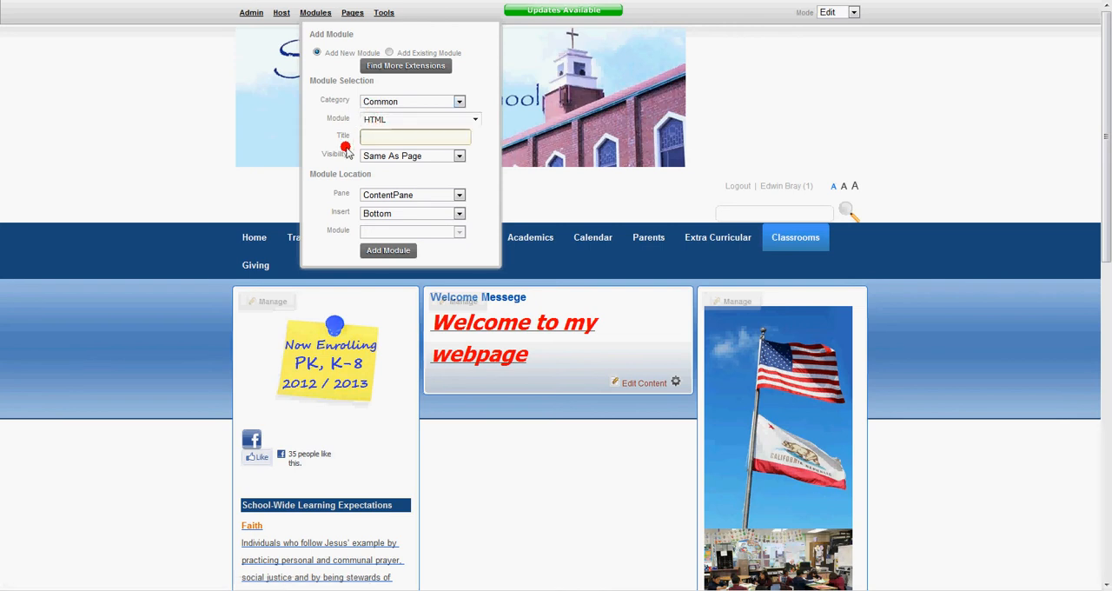
click(394, 251)
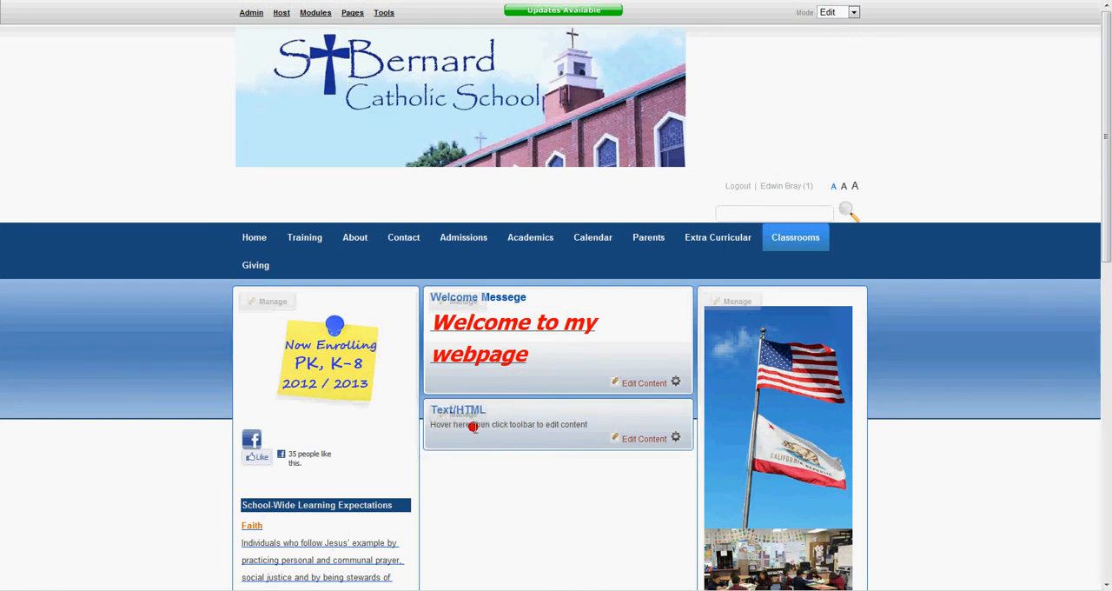
- Change the title of the new Text/HTML module to "Home Work" in its settings and update it
mouse_move(457, 302)
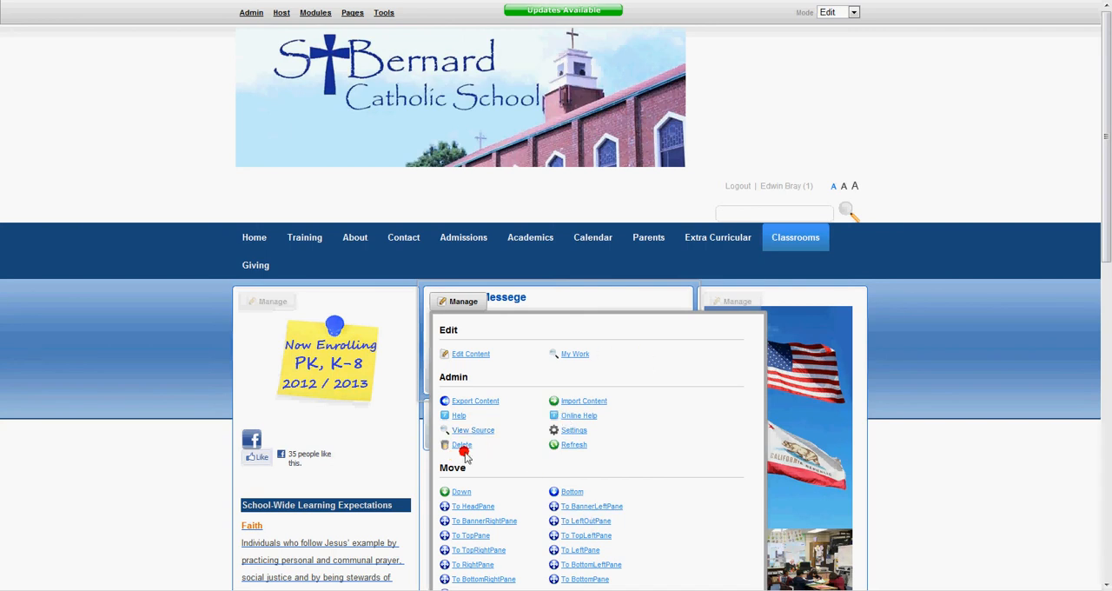
mouse_move(442, 415)
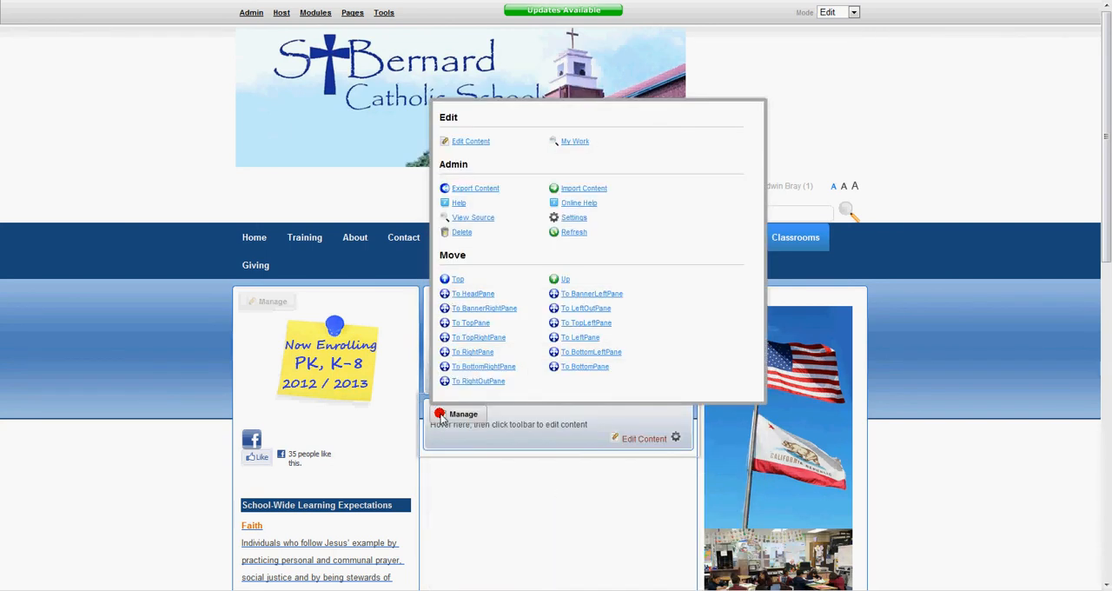
click(576, 219)
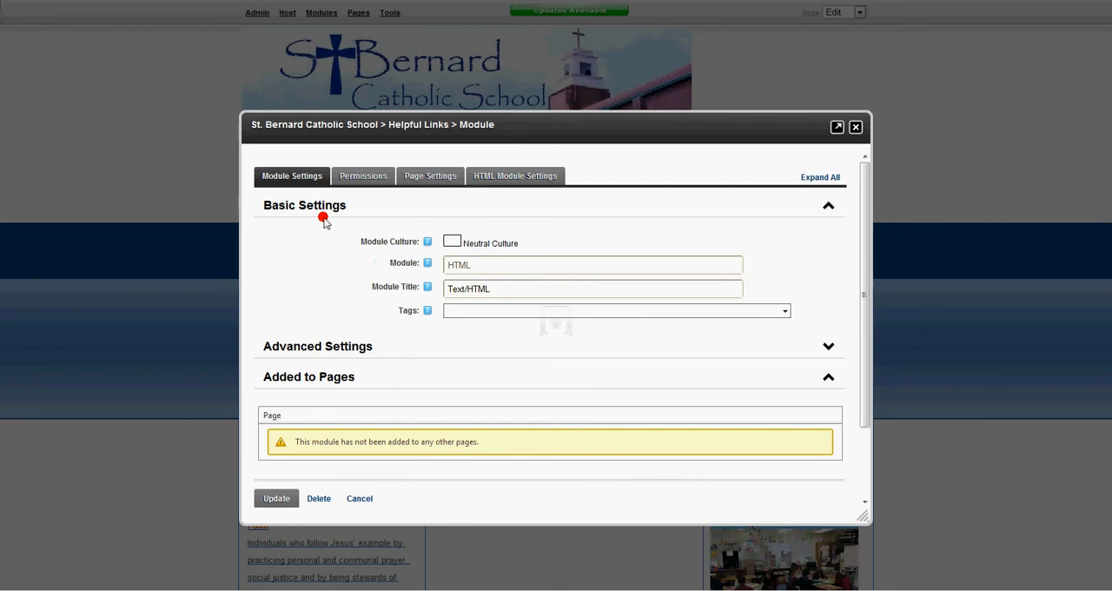
drag(509, 291, 352, 281)
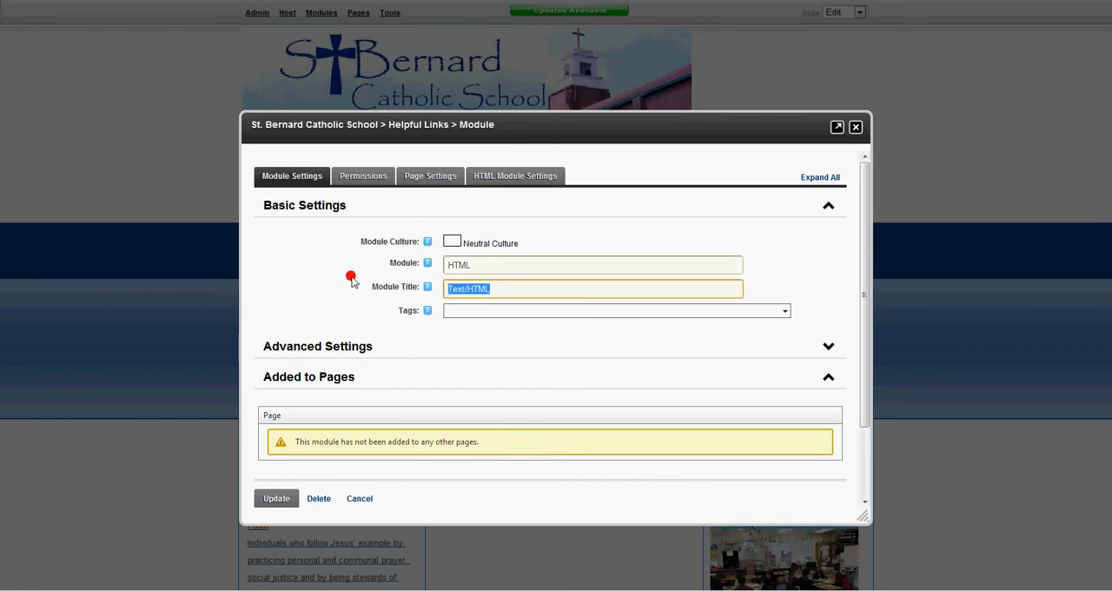
text(Home Work)
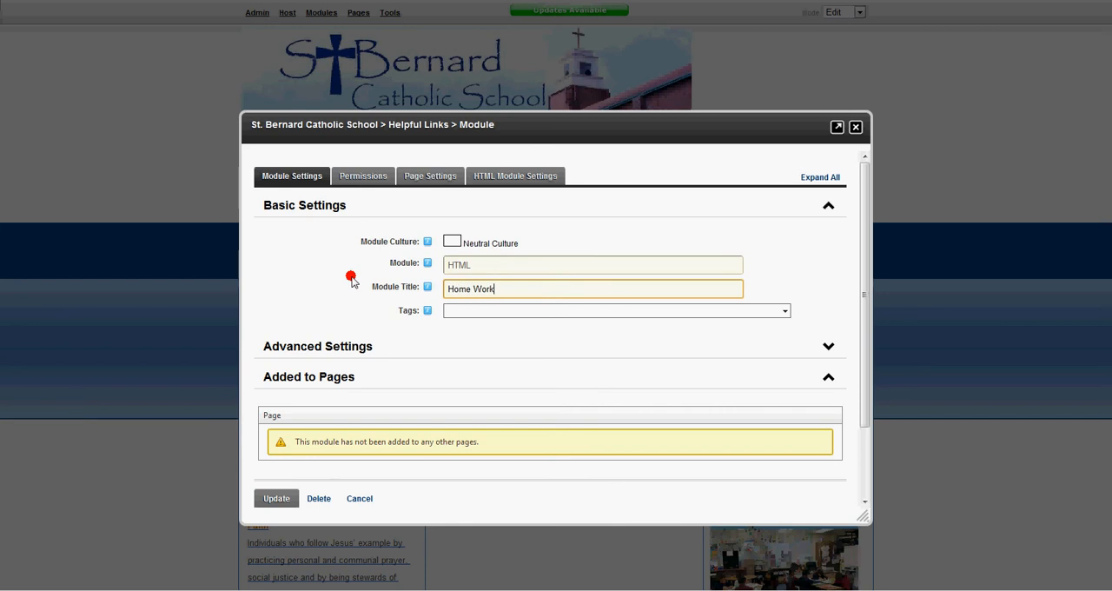
click(287, 500)
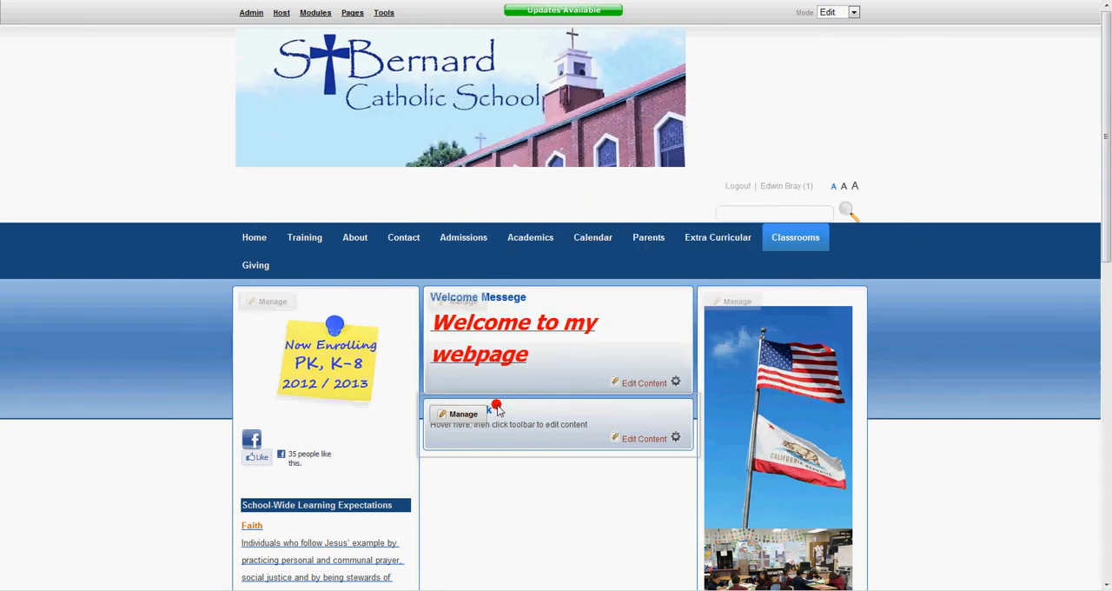
- Open the Home Work module's content for editing and replace the placeholder text with a table of five rows and two columns
mouse_move(463, 415)
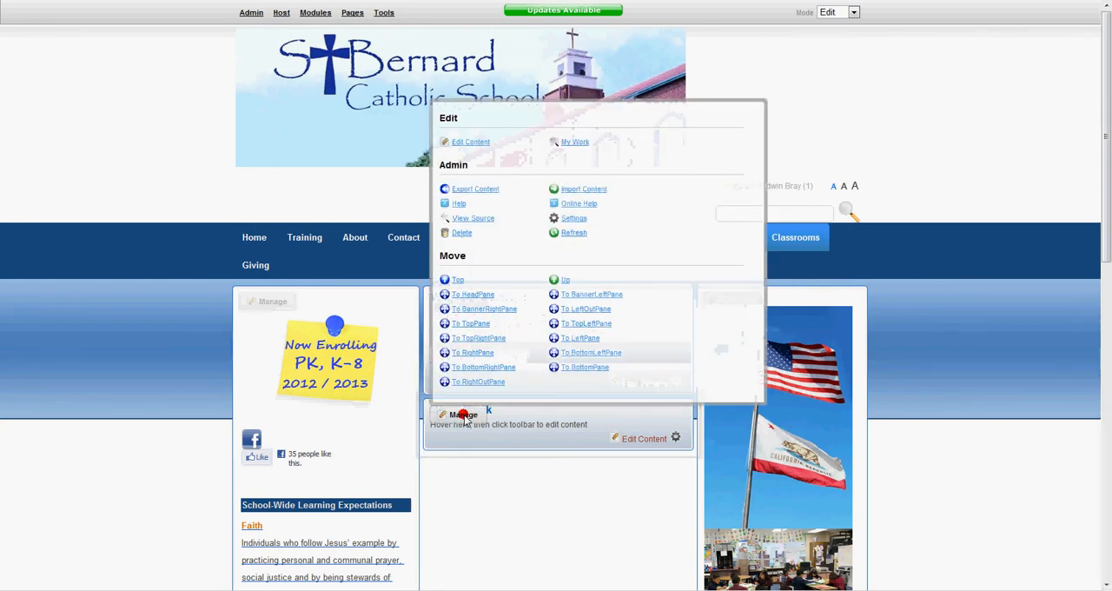
click(467, 142)
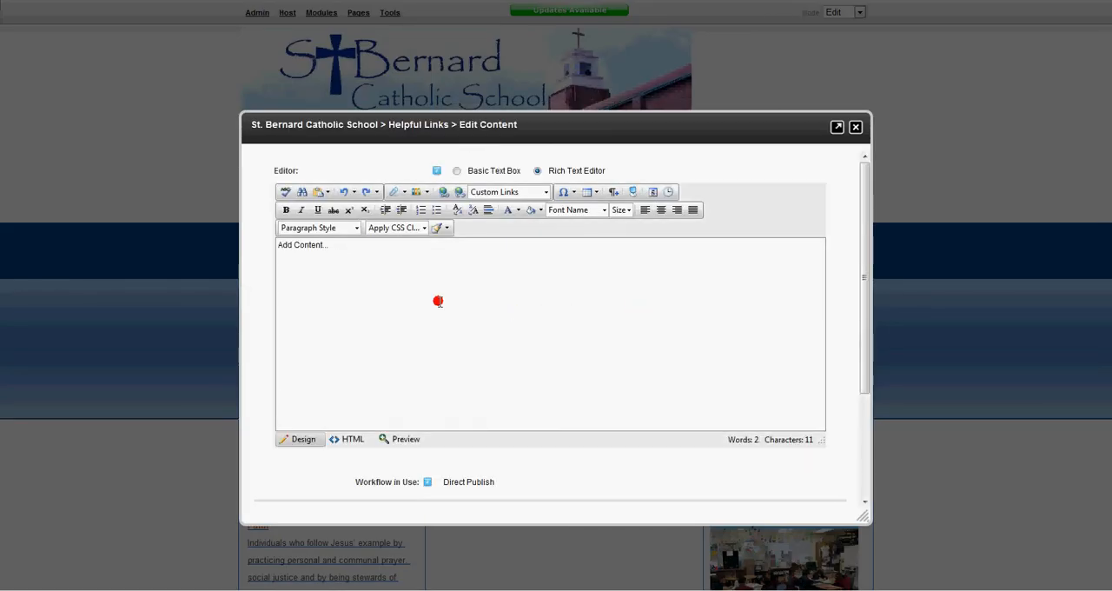
drag(338, 247, 268, 243)
click(589, 192)
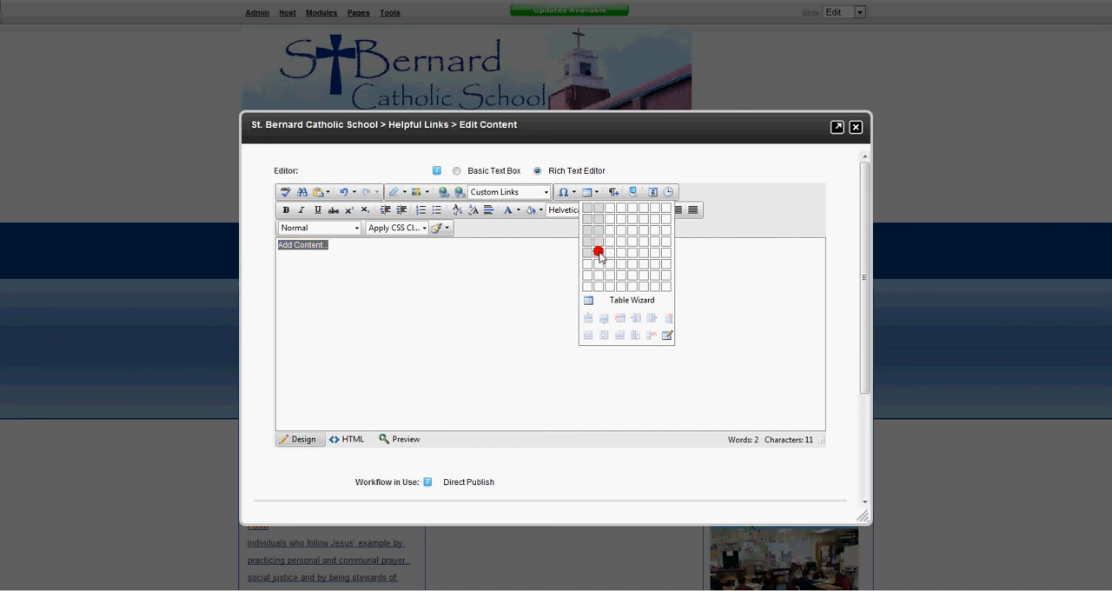
click(598, 252)
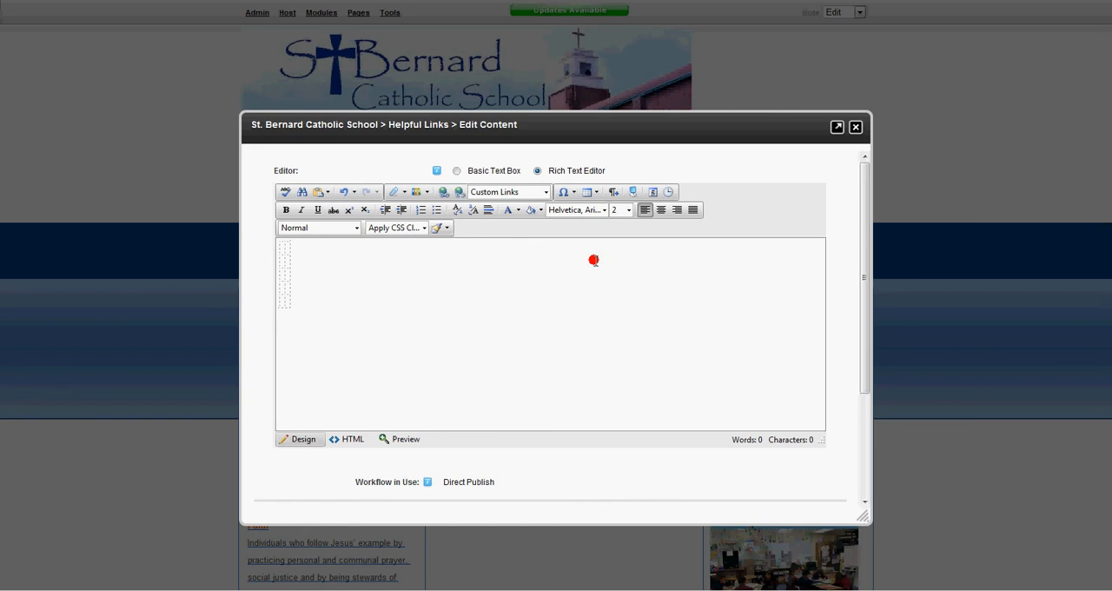
- Enter "Mon" and "Read and Math pg1" in the two cells of the table's first row
text(Mon Read nad Math )
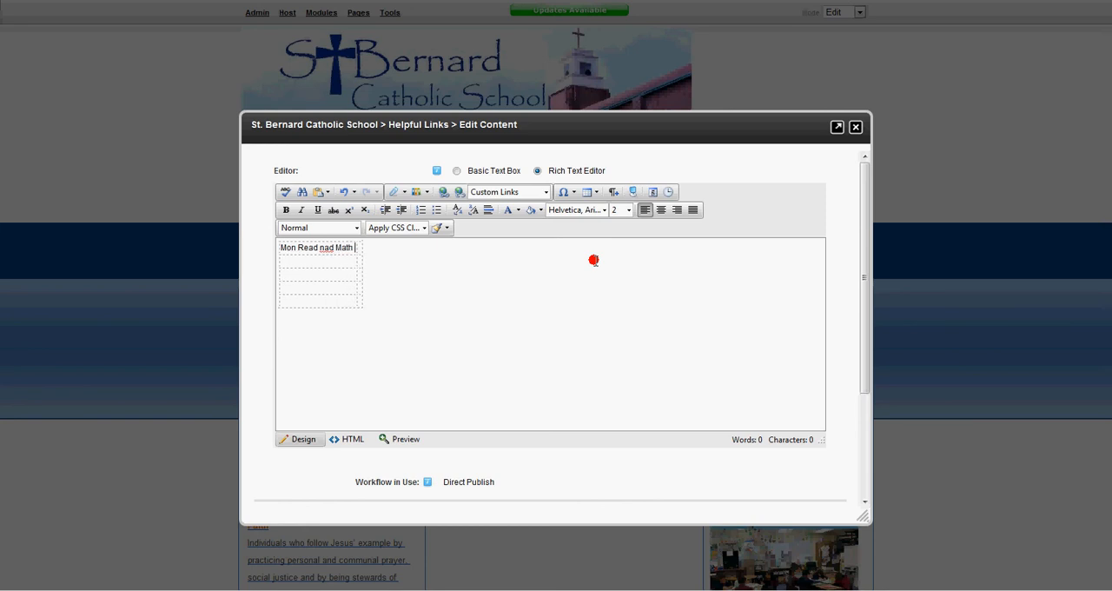
text(pg)
key(BackSpace)
key(Right)
text(n)
drag(296, 248, 368, 250)
key(BackSpace)
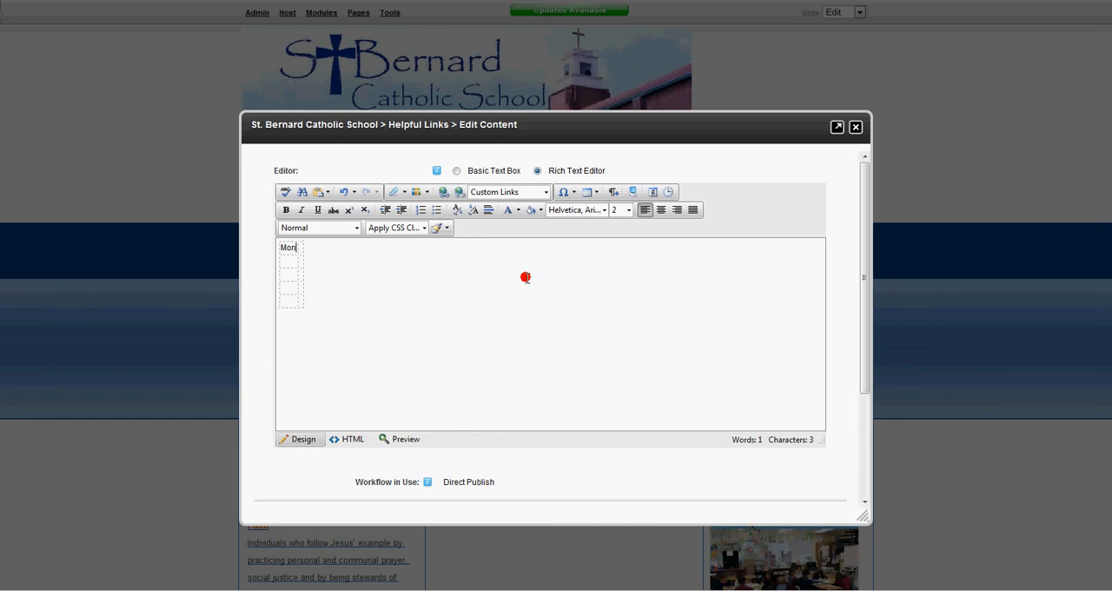
key(ctrl+z)
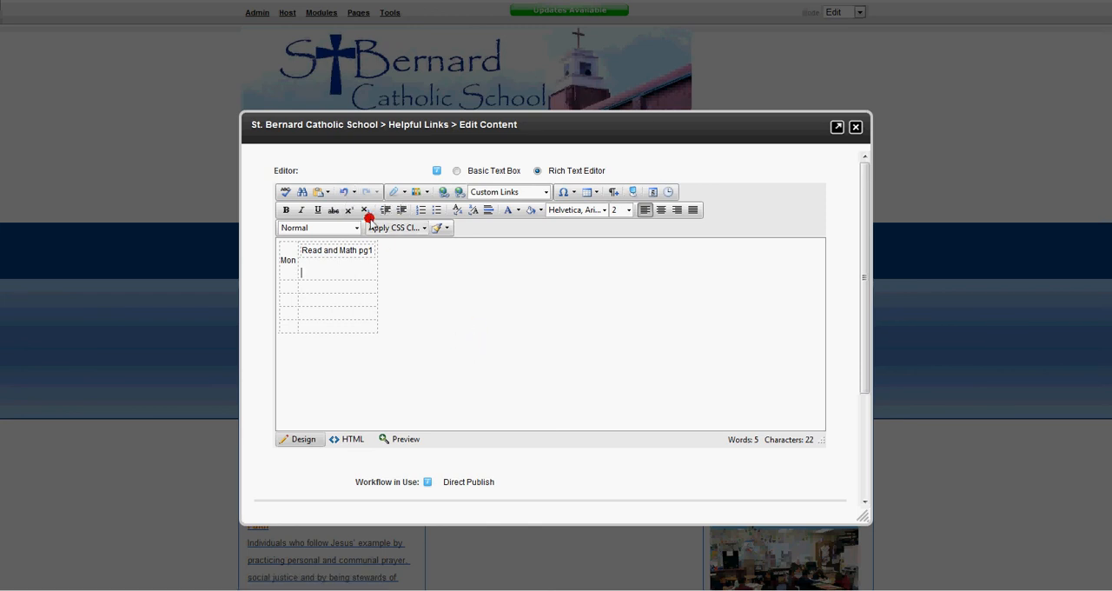
- Delete the whole table with its contents from the Home Work editor
click(354, 193)
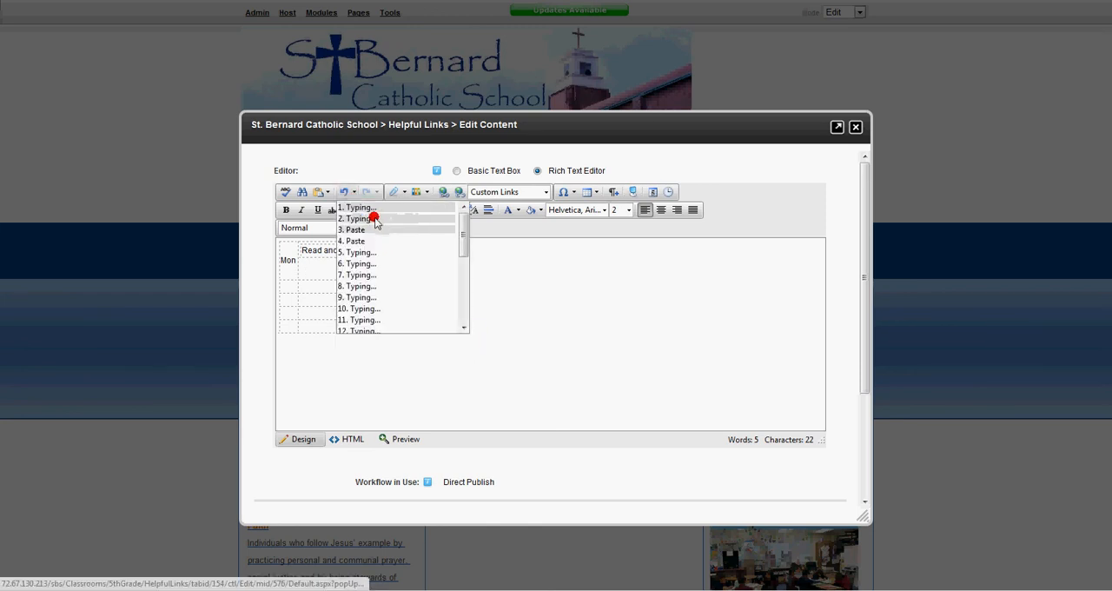
click(347, 193)
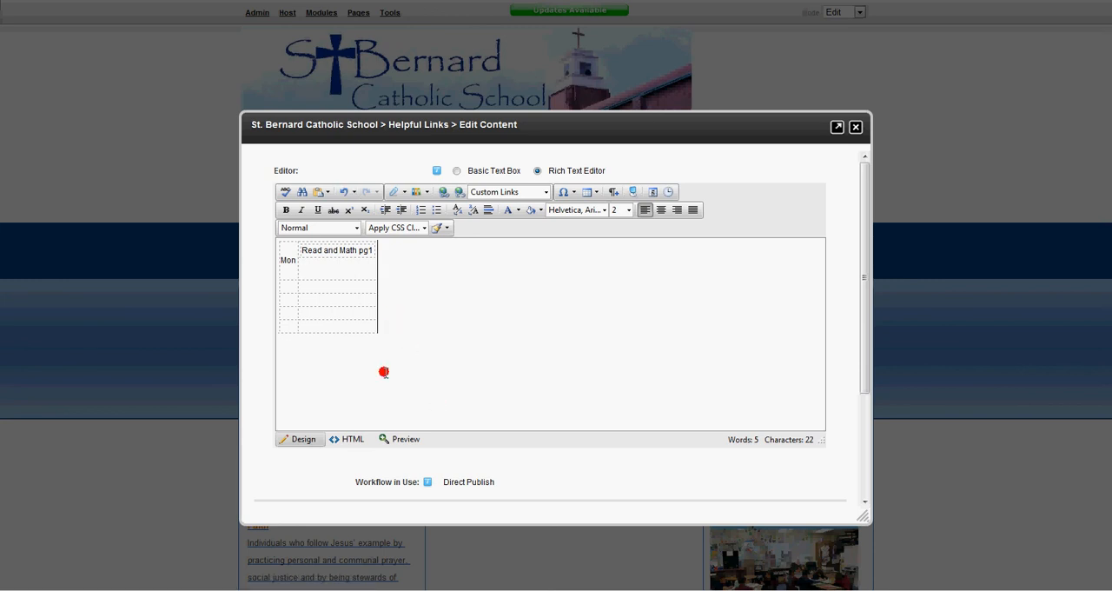
drag(384, 373, 278, 235)
key(Delete)
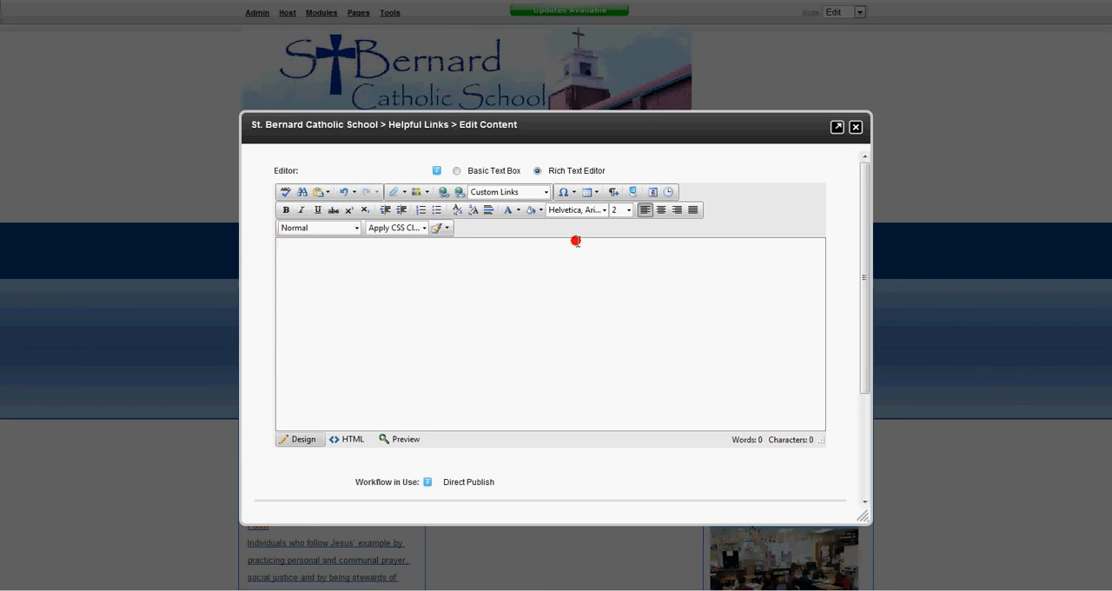
- Insert a fresh five-row, two-column table and fill its first row with "Monday" and "Read pg 1 and take test on page 2"
click(593, 192)
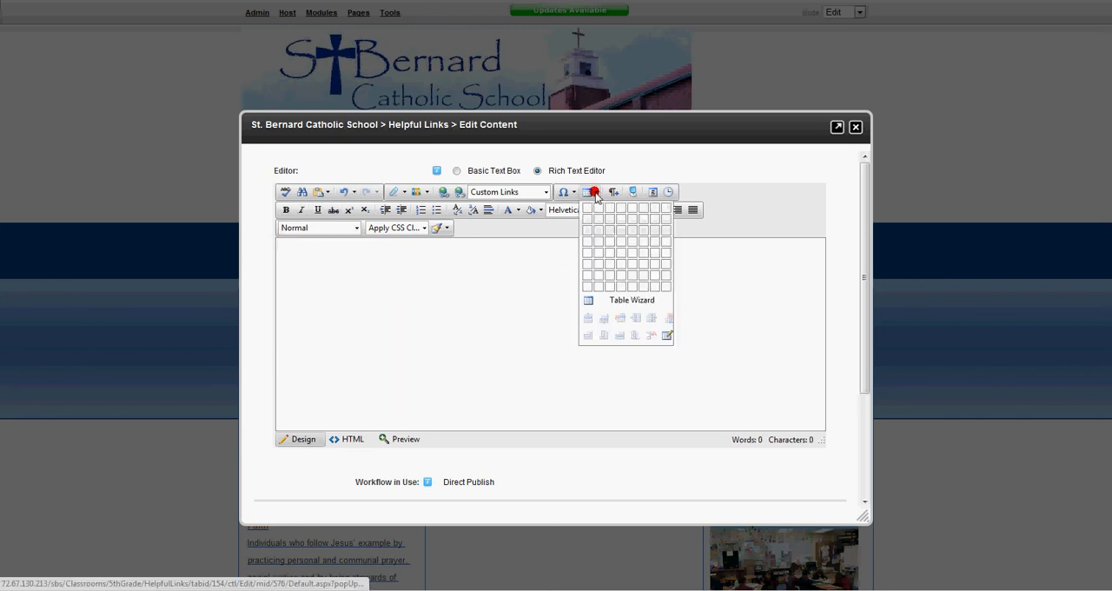
click(596, 249)
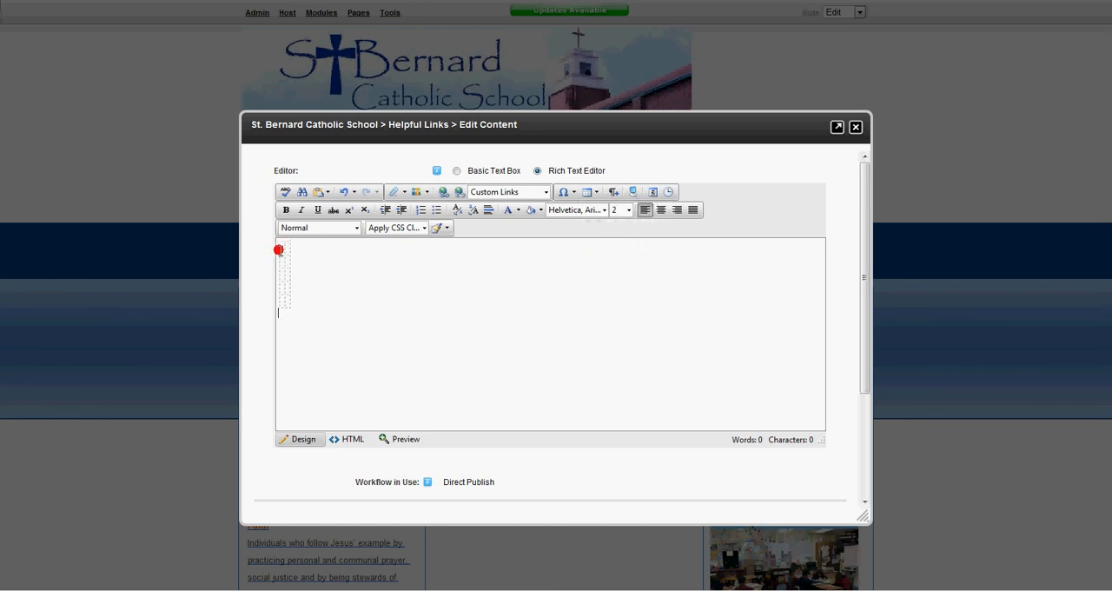
text(Monday)
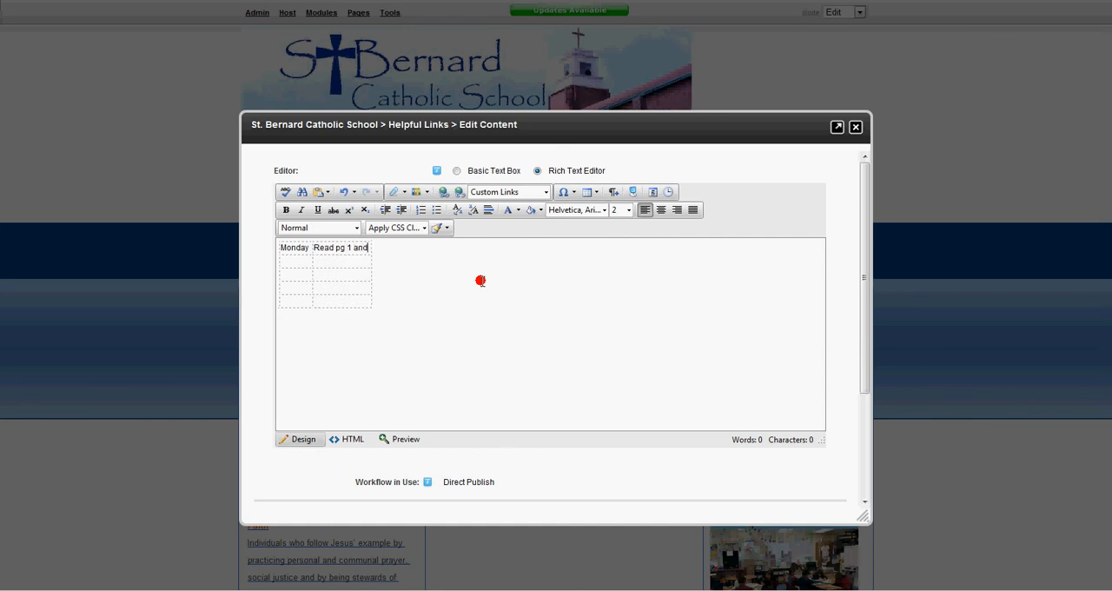
text(tak)
text(e teston)
text( on )
text(pag)
text(Tuesday Read pg2)
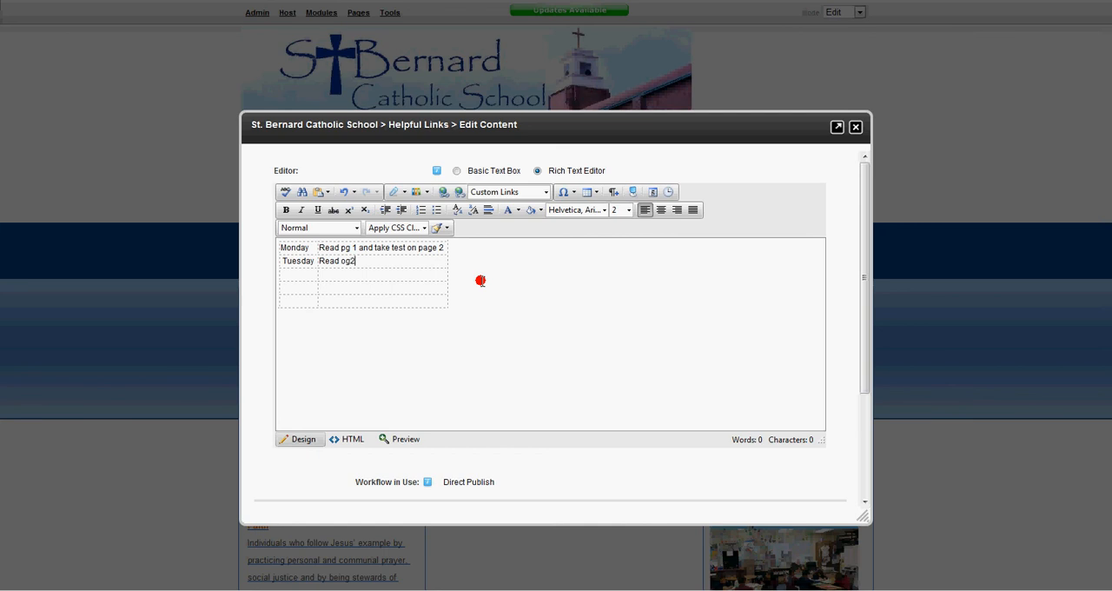
- Fill the table's second row with "Tuesday" and "Read p g2"
click(345, 262)
click(417, 339)
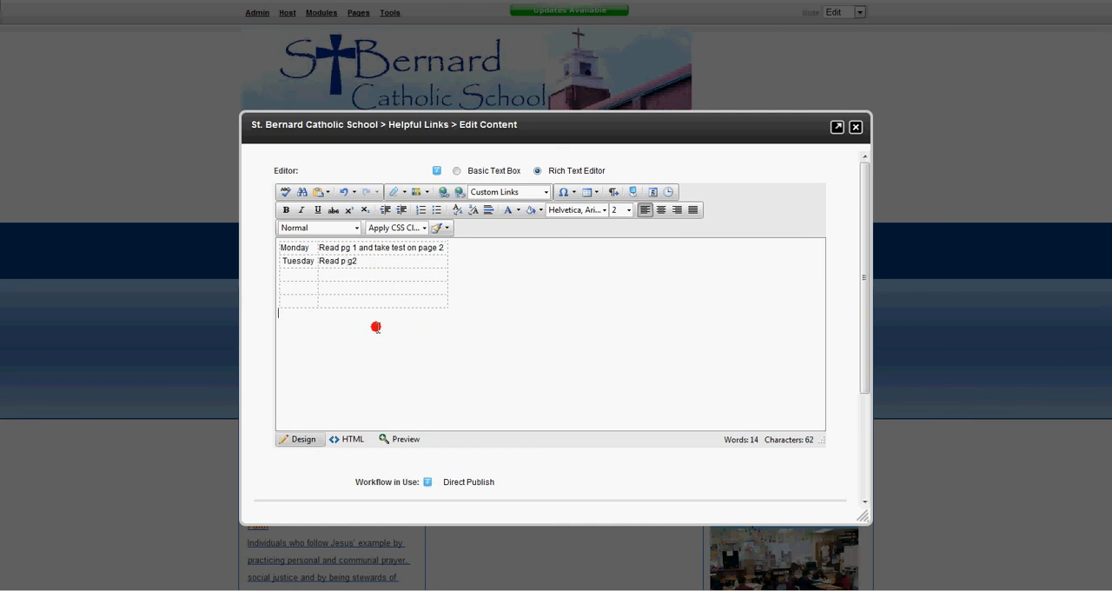
- Try centering the text of the whole table and return it to left alignment
drag(513, 343, 307, 273)
key(ctrl+a)
click(661, 209)
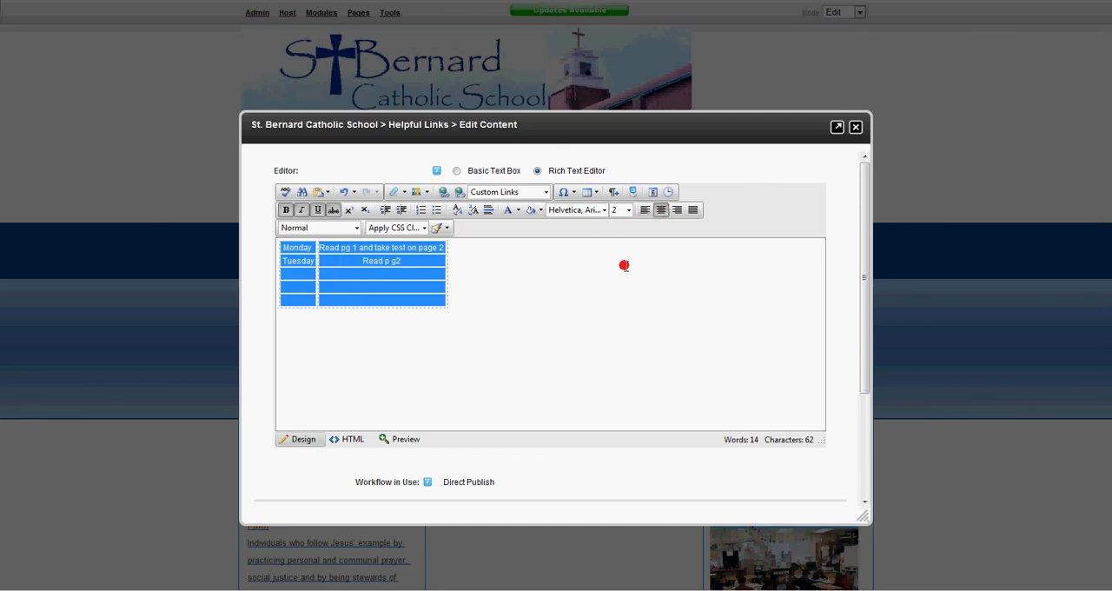
click(645, 209)
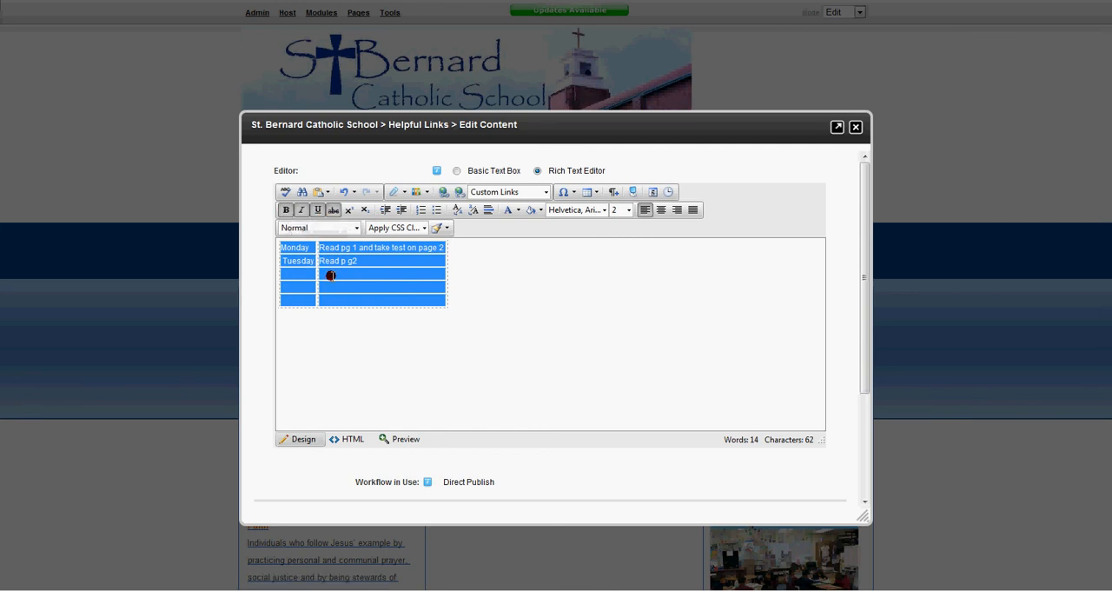
- Make the Tuesday row and the word "Monday" bold, and save the Home Work content
drag(358, 261, 285, 261)
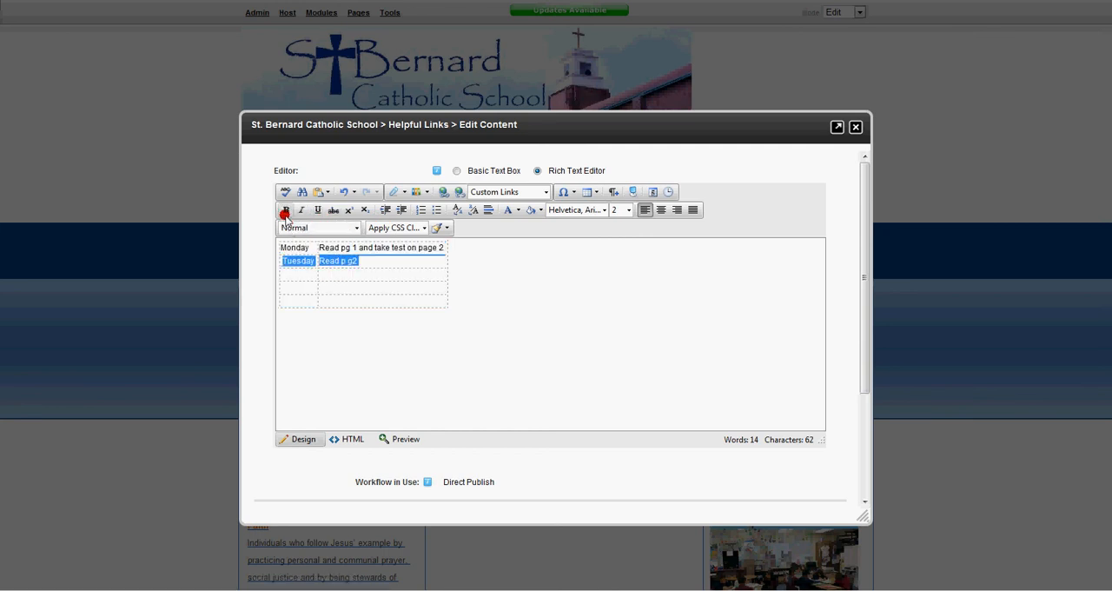
click(286, 209)
click(306, 274)
double_click(293, 247)
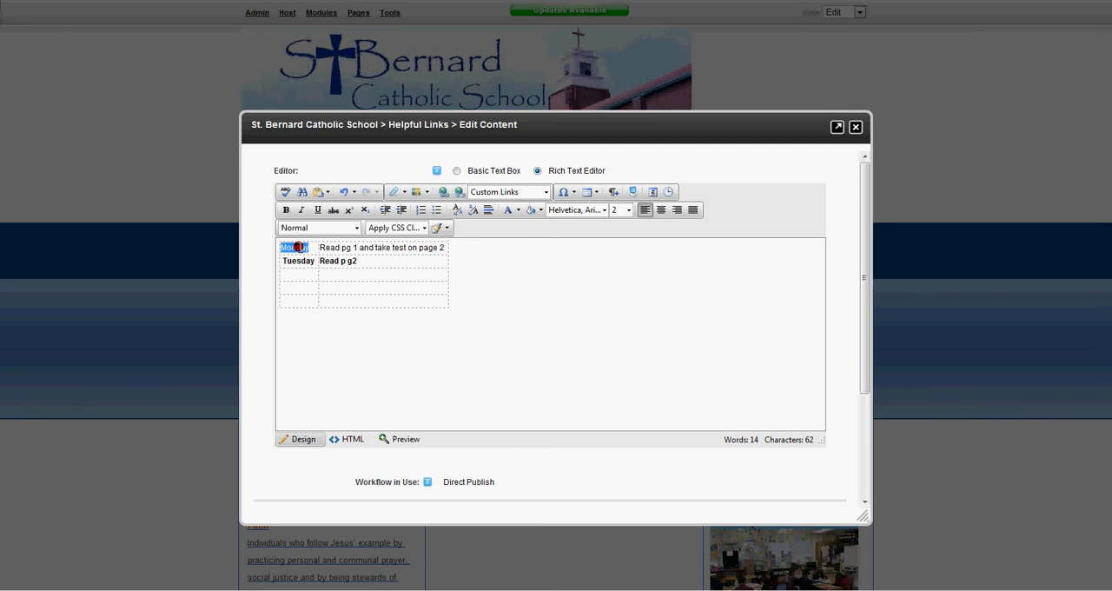
click(285, 209)
click(393, 258)
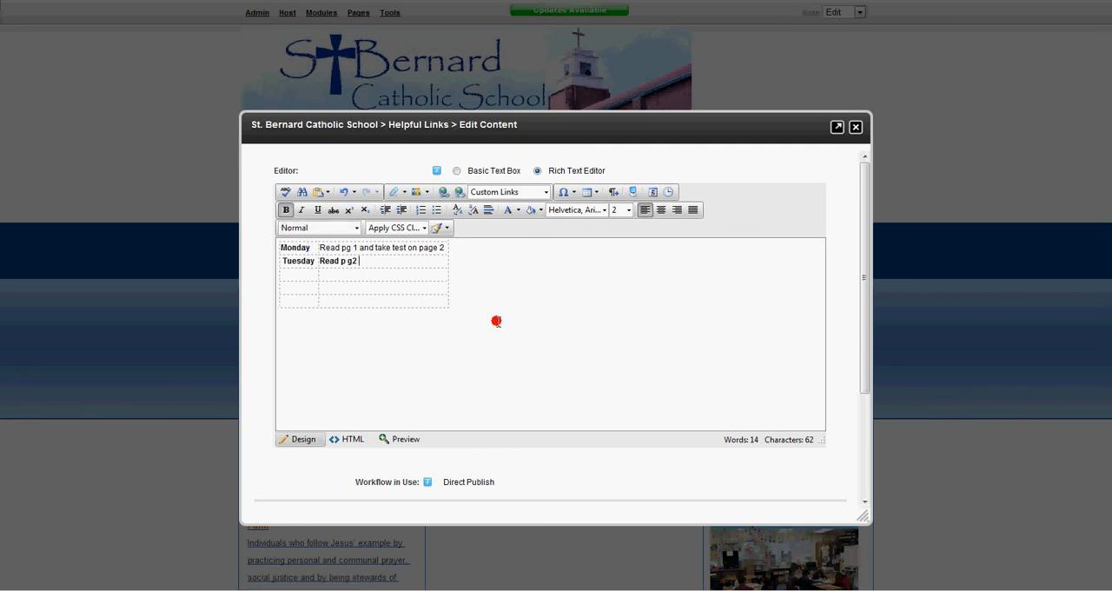
scroll(336, 403, down, 1)
click(265, 452)
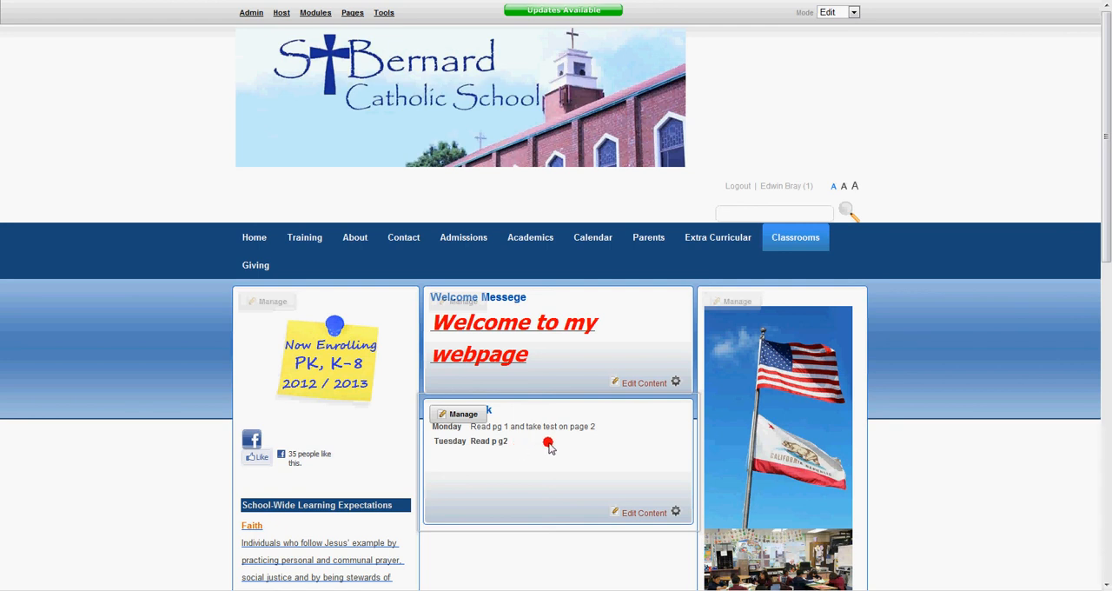
scroll(553, 445, down, 3)
scroll(556, 444, down, 2)
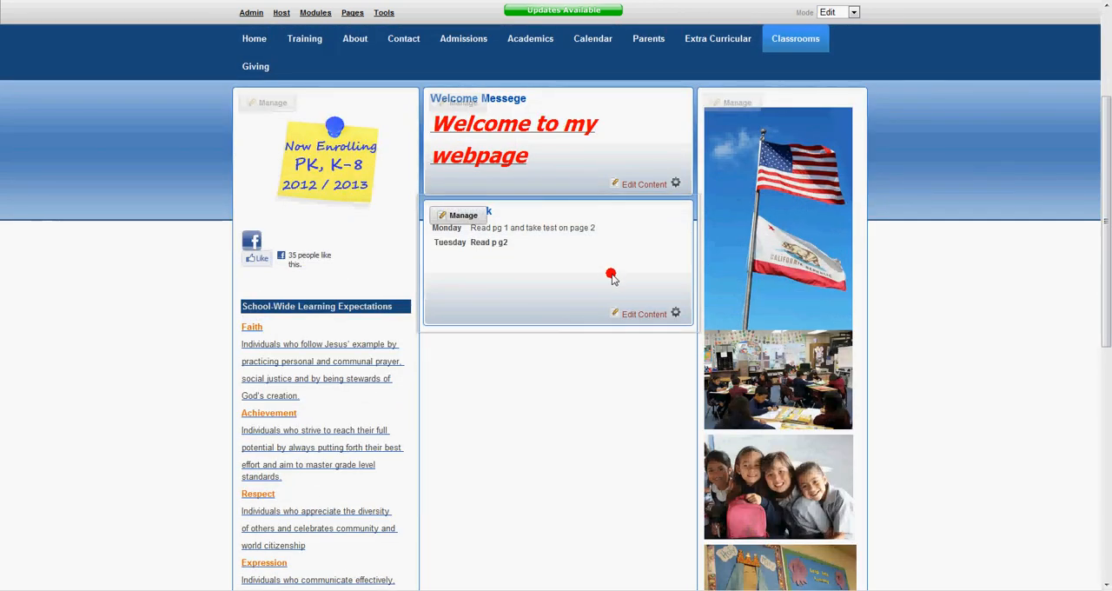
scroll(617, 300, up, 5)
scroll(605, 486, down, 12)
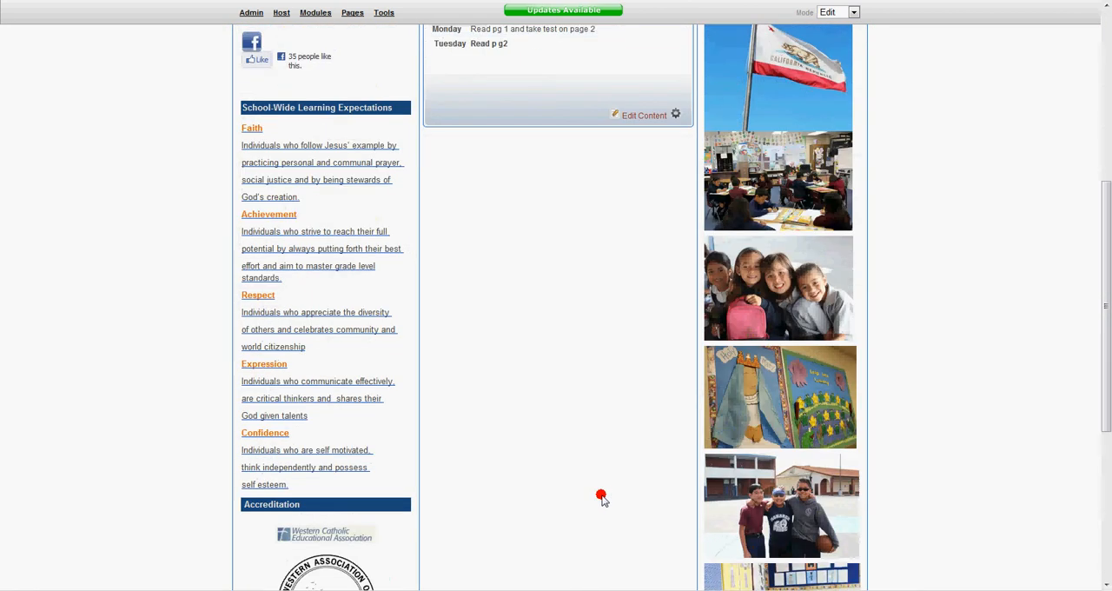
- Review the whole classroom page, checking the Welcome Messege and Home Work modules and the surrounding columns down to the footer
scroll(599, 498, up, 12)
scroll(535, 326, down, 13)
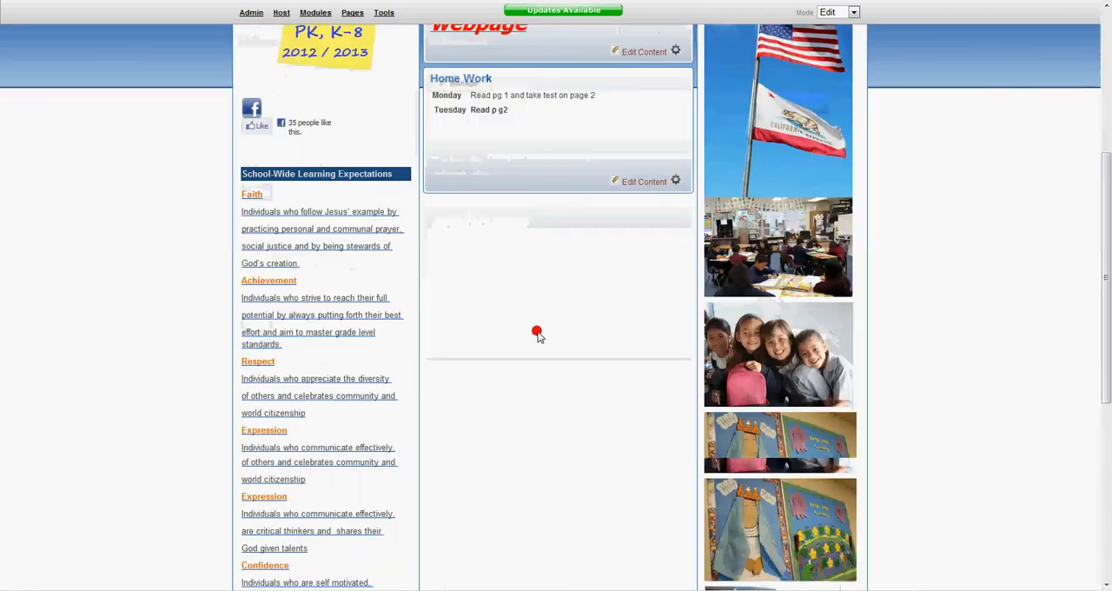
scroll(538, 374, down, 2)
scroll(544, 449, up, 10)
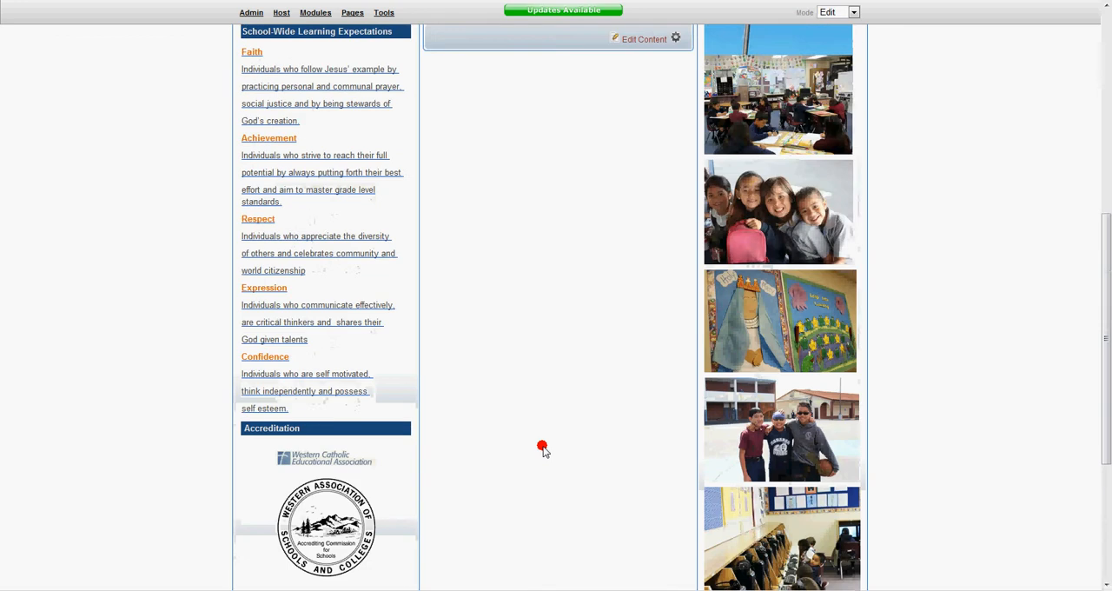
scroll(544, 453, down, 13)
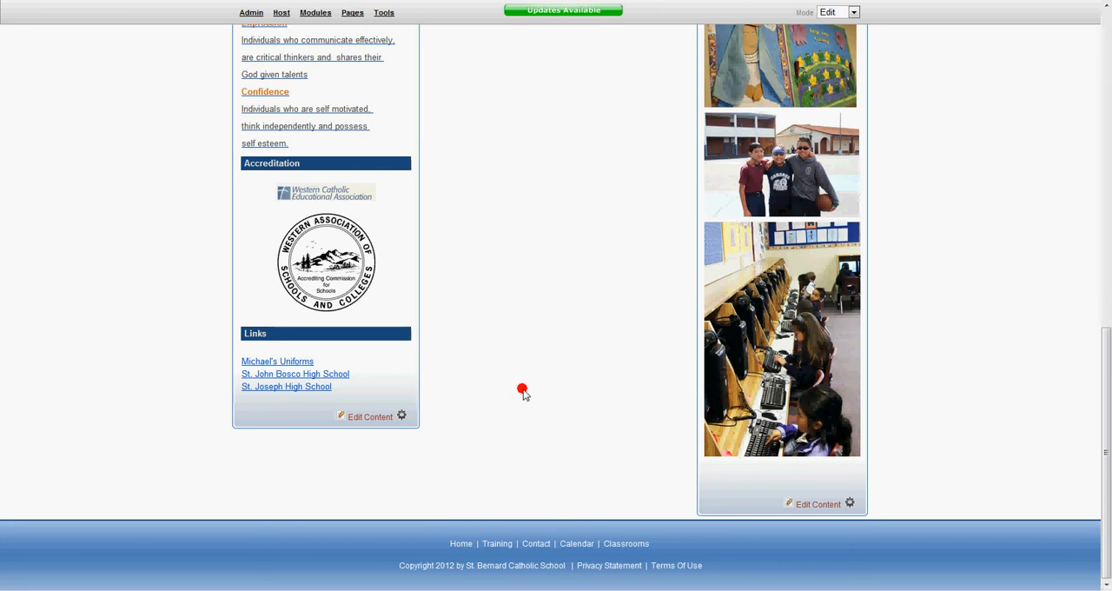
scroll(524, 392, up, 5)
scroll(524, 392, down, 5)
scroll(524, 393, up, 8)
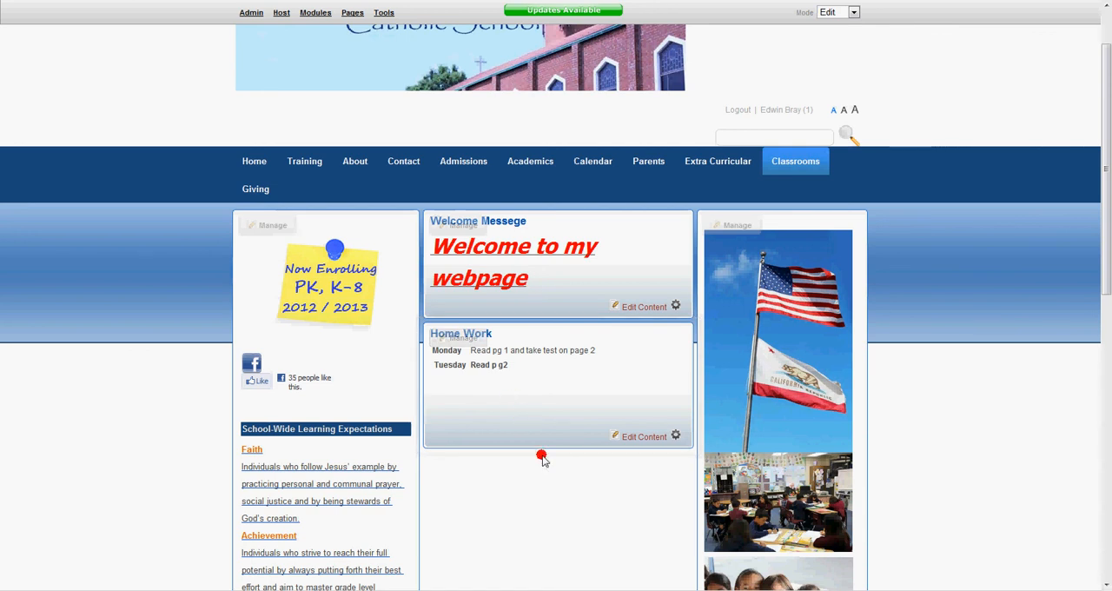
scroll(524, 487, down, 3)
scroll(524, 479, up, 5)
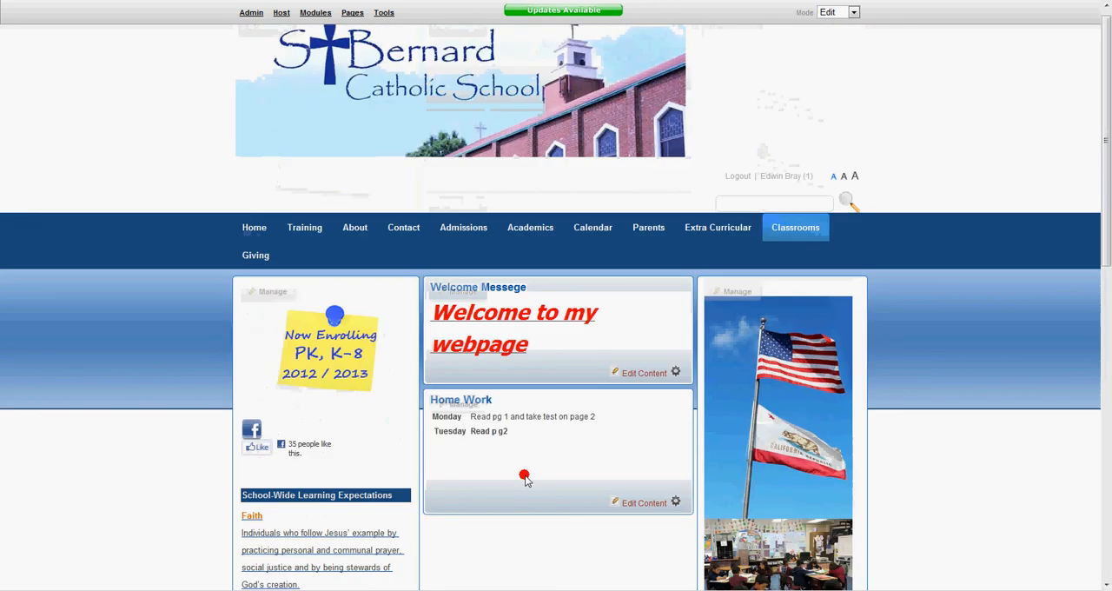
mouse_move(532, 230)
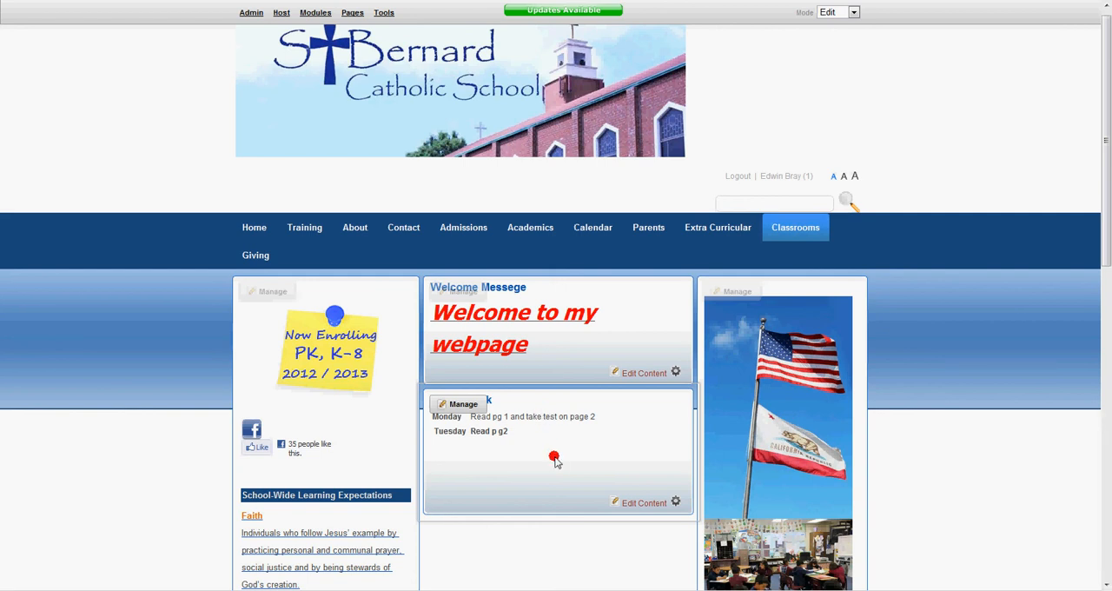
scroll(554, 459, down, 3)
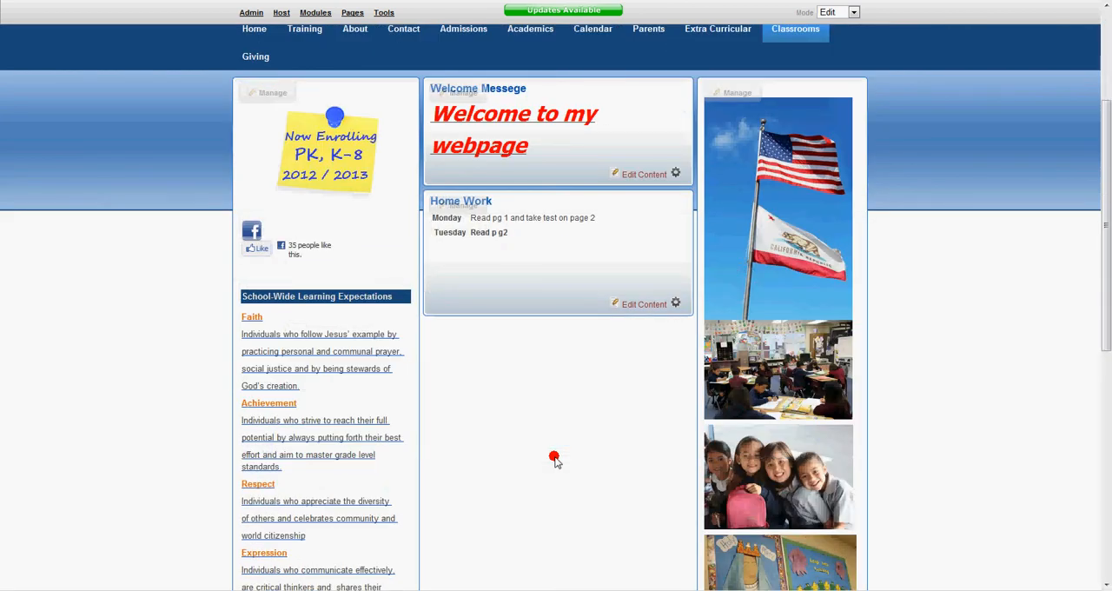
scroll(554, 459, up, 2)
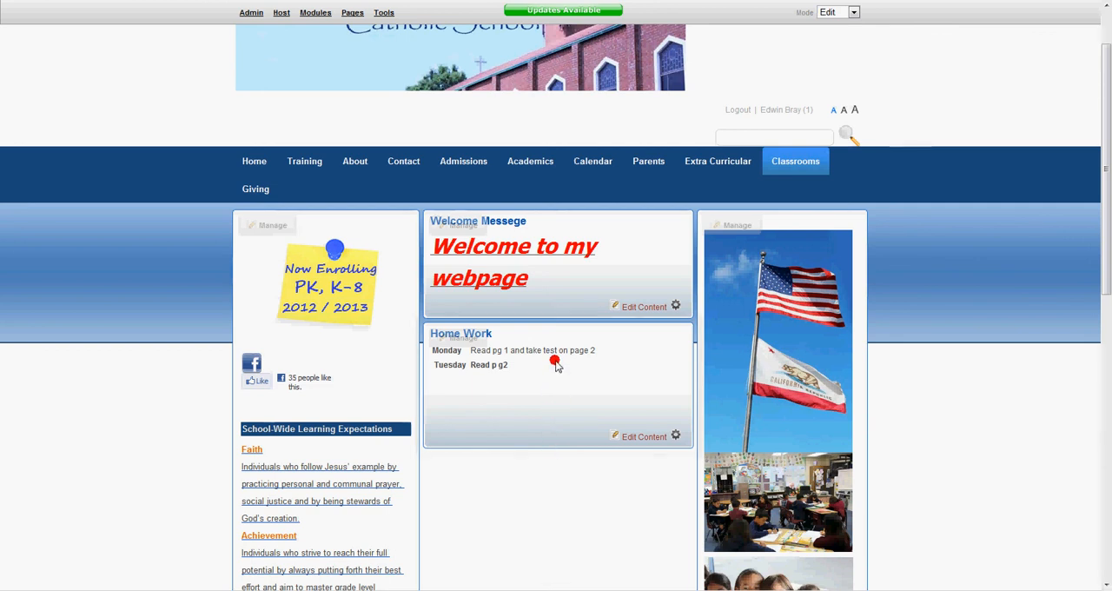
mouse_move(567, 345)
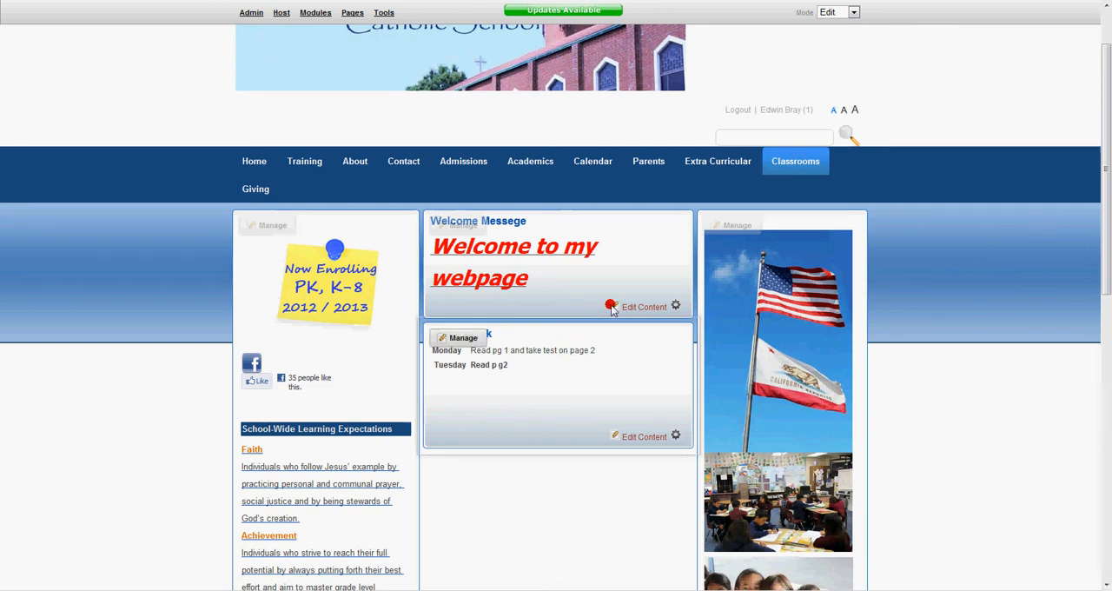
mouse_move(795, 163)
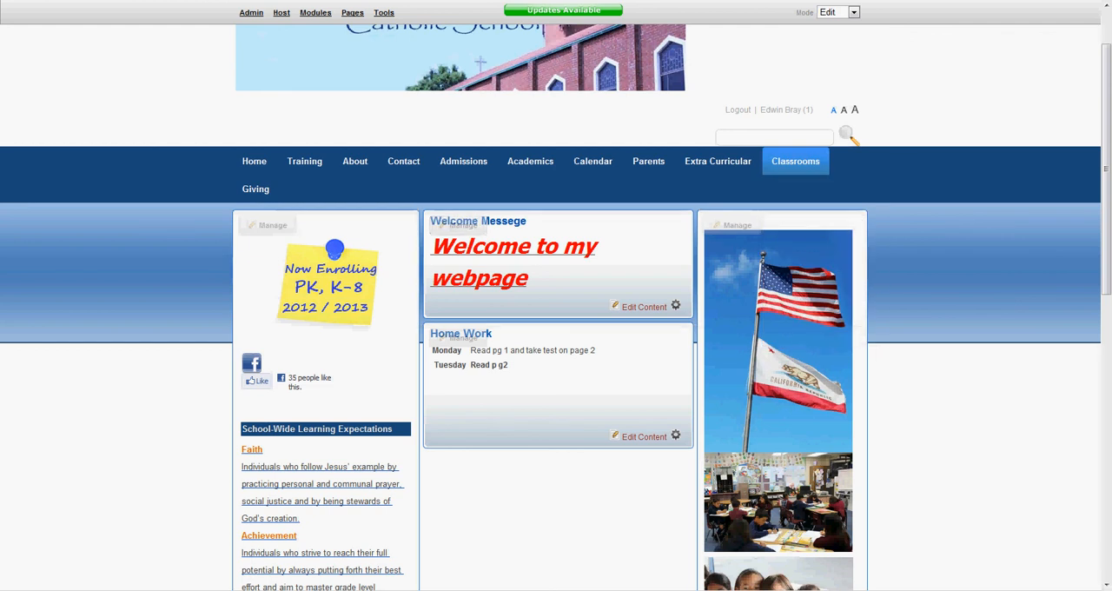